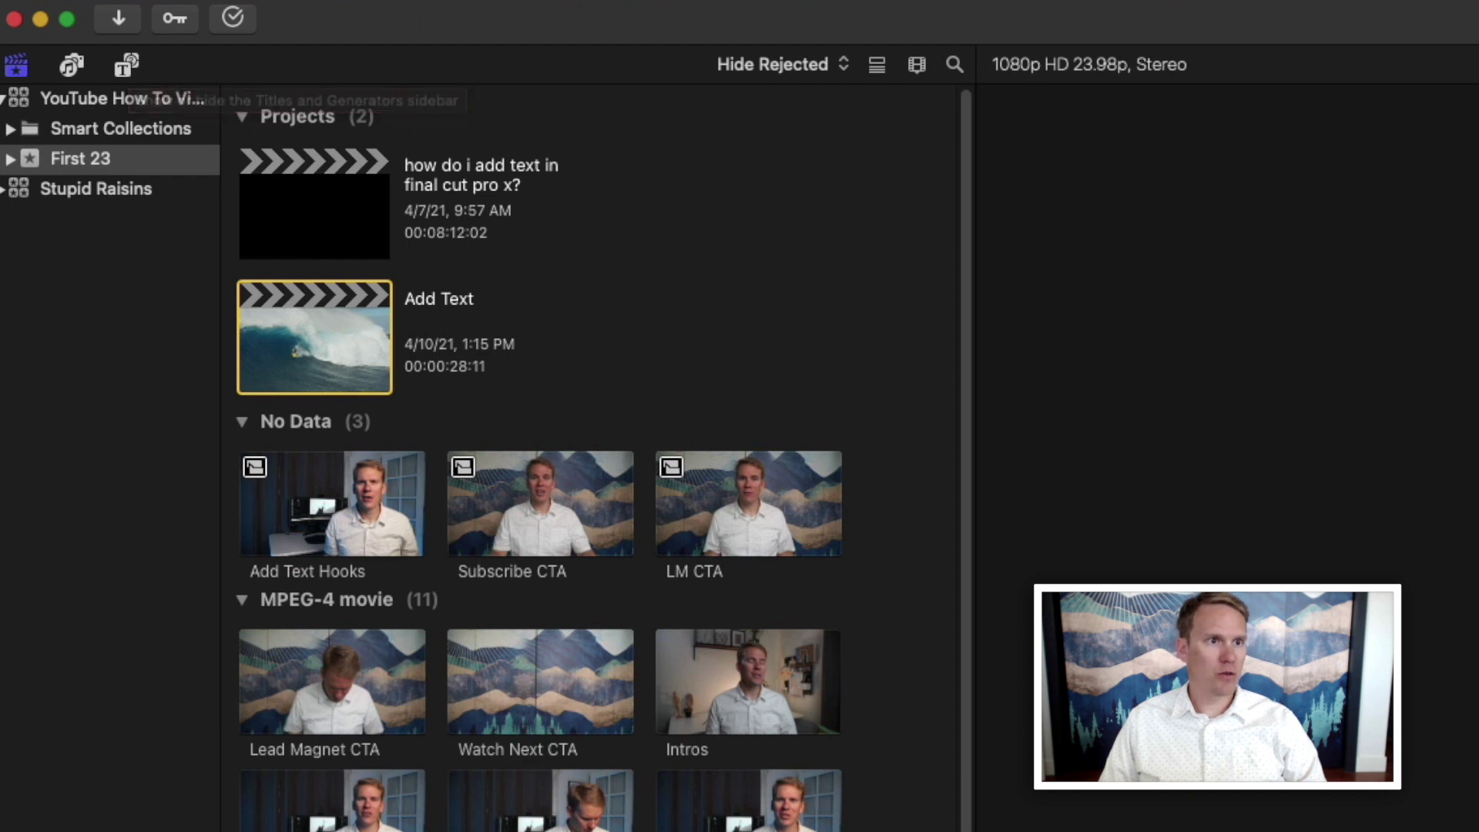
Switch the browser to Titles and Generators from the Window > Go To menu.
left_click(631, 3)
mouse_move(755, 231)
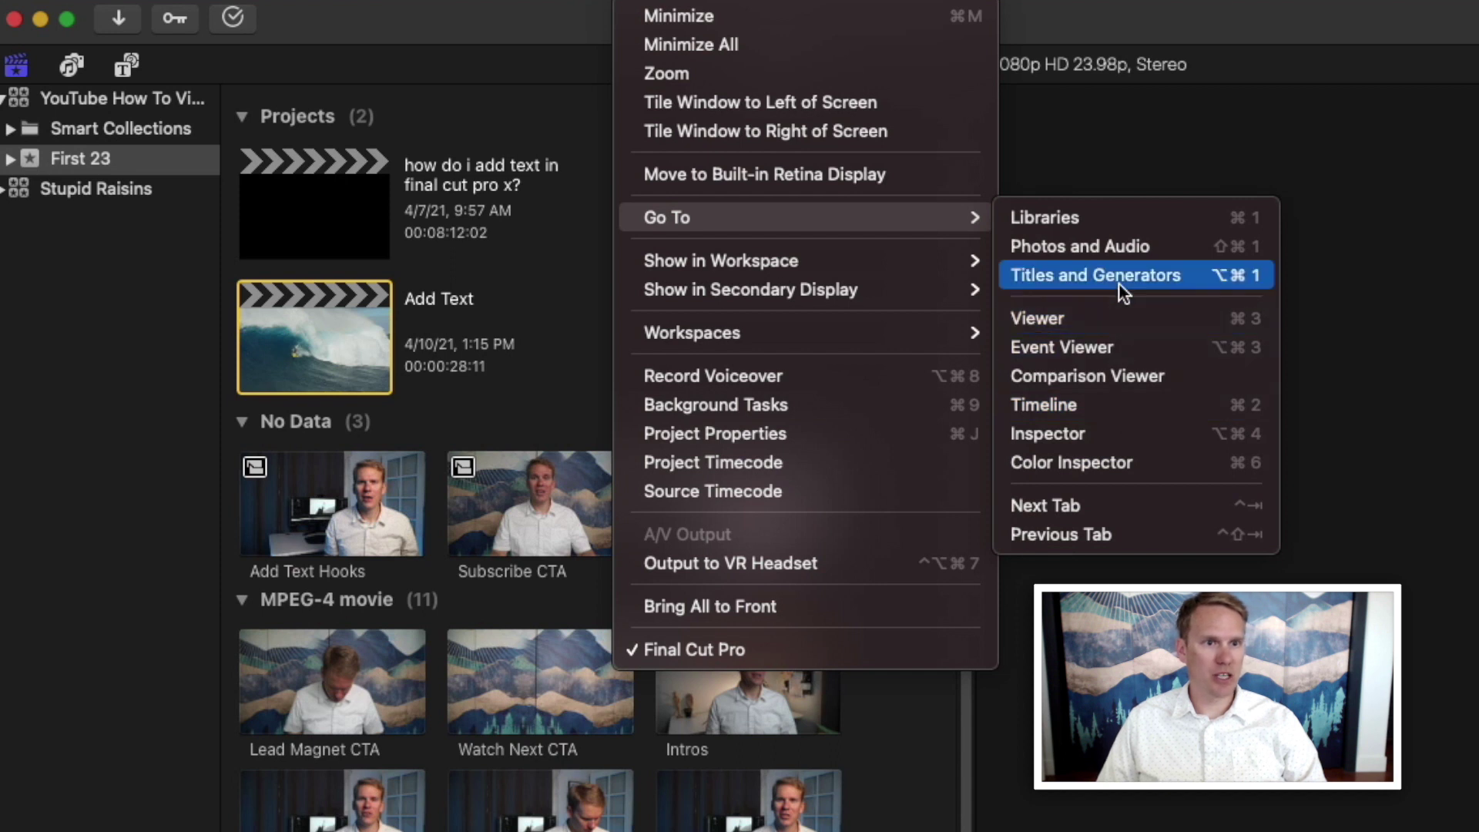
left_click(1226, 284)
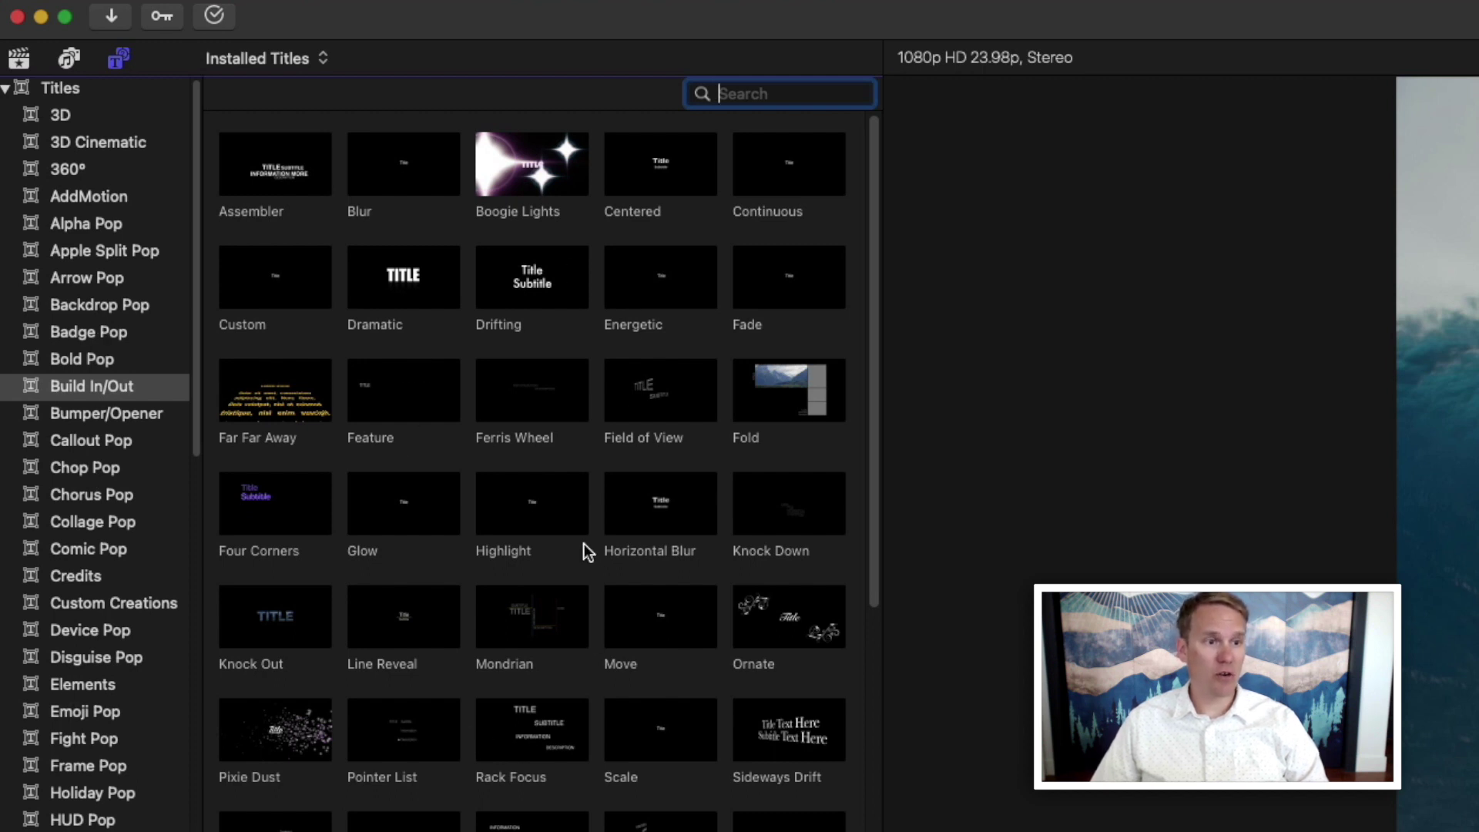
Scroll through the Installed Titles grid and start filtering it by 'Drift'.
scroll(586, 539, "down", 10)
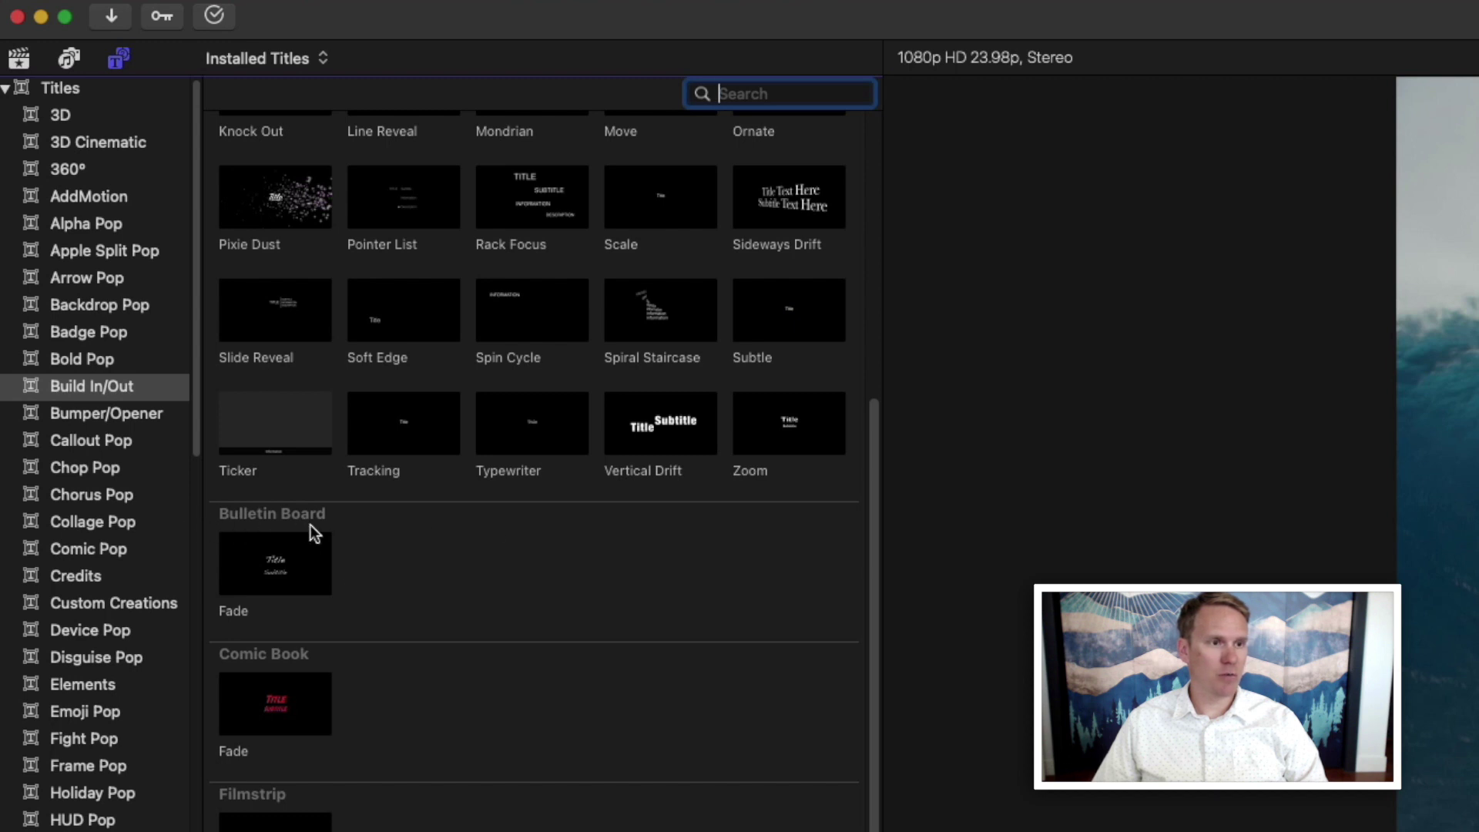
scroll(408, 663, "down", 5)
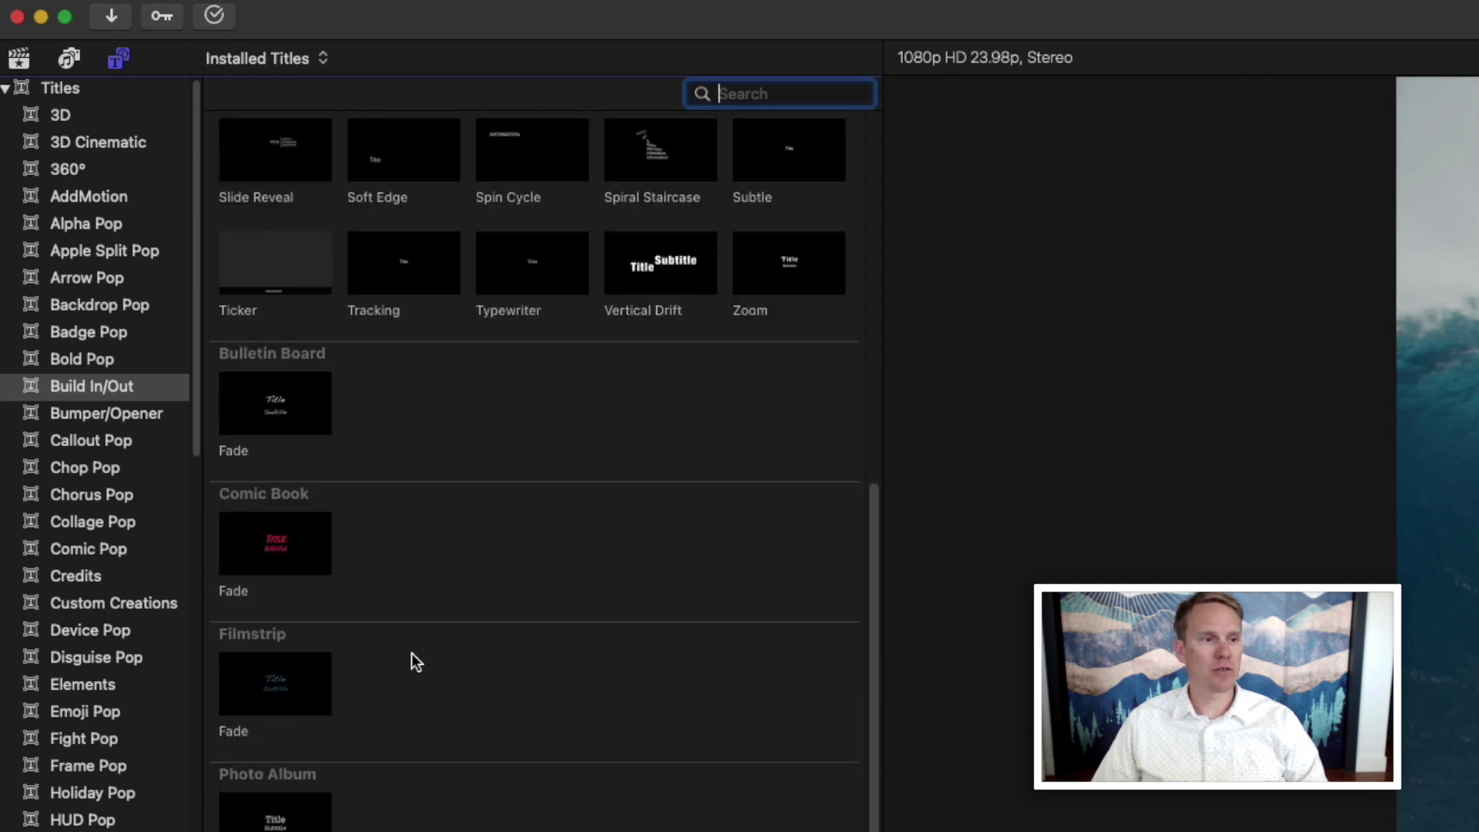
scroll(490, 627, "up", 5)
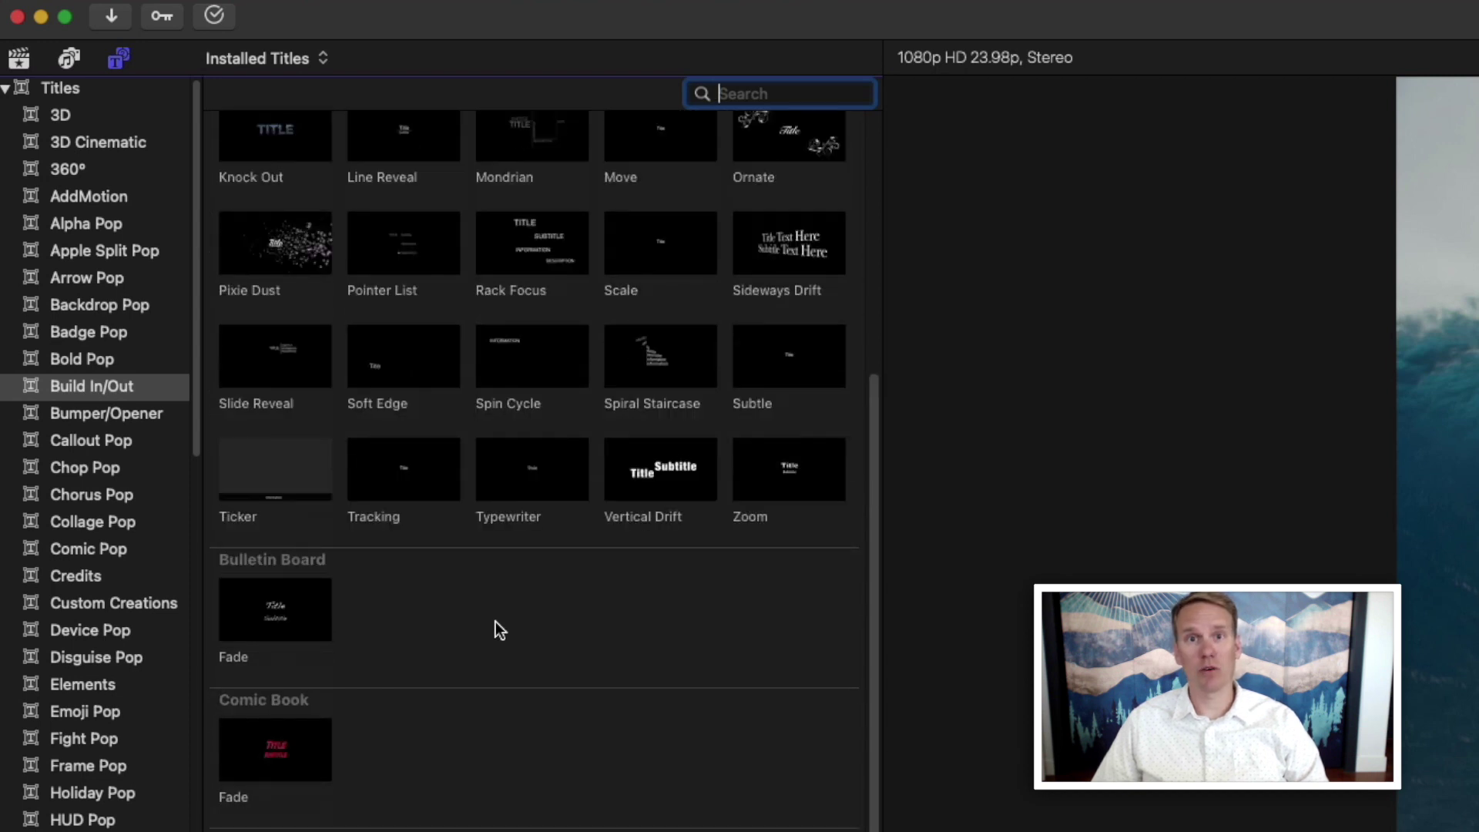
scroll(496, 624, "up", 8)
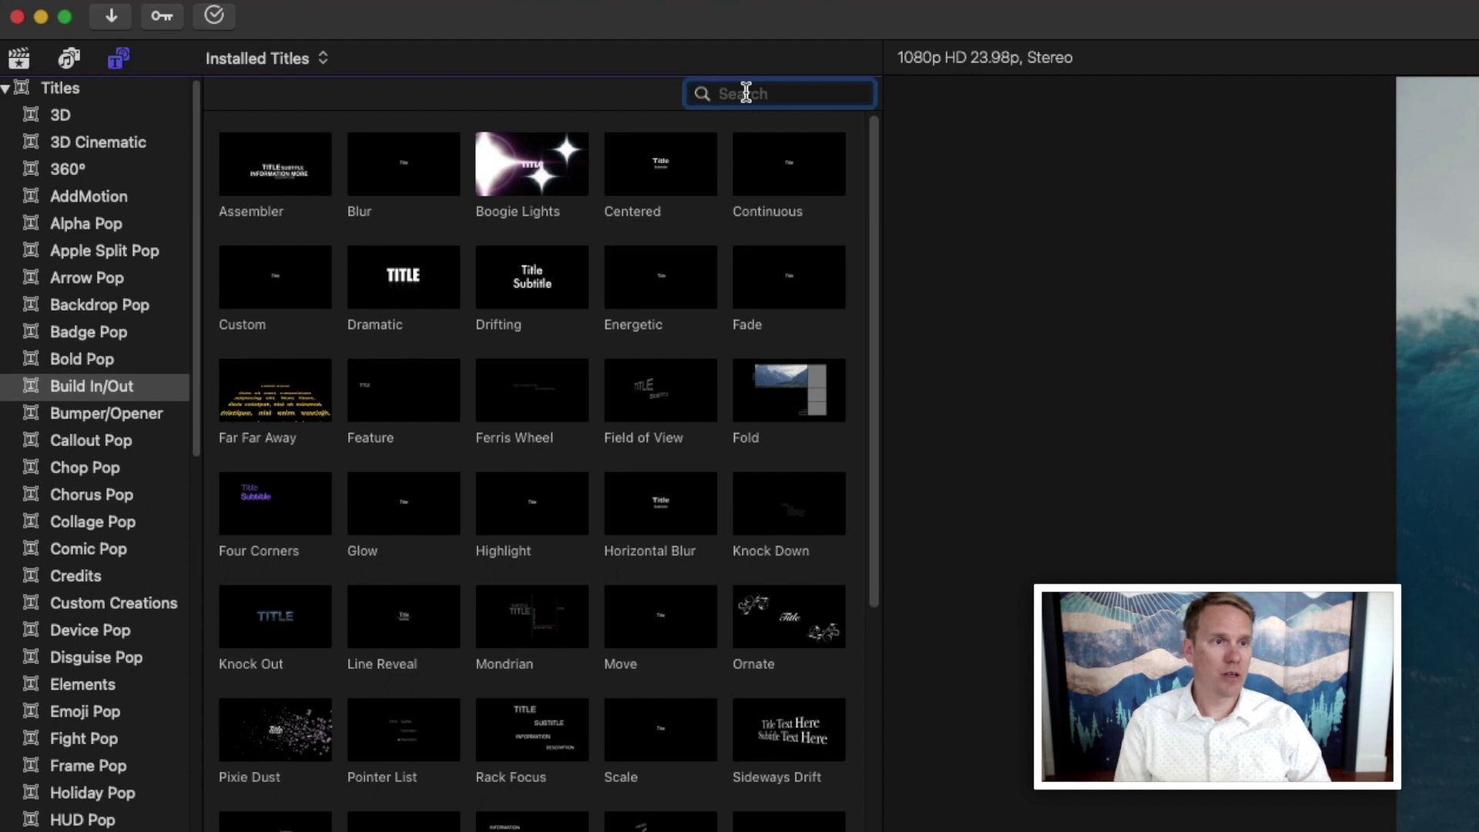
type("Drift")
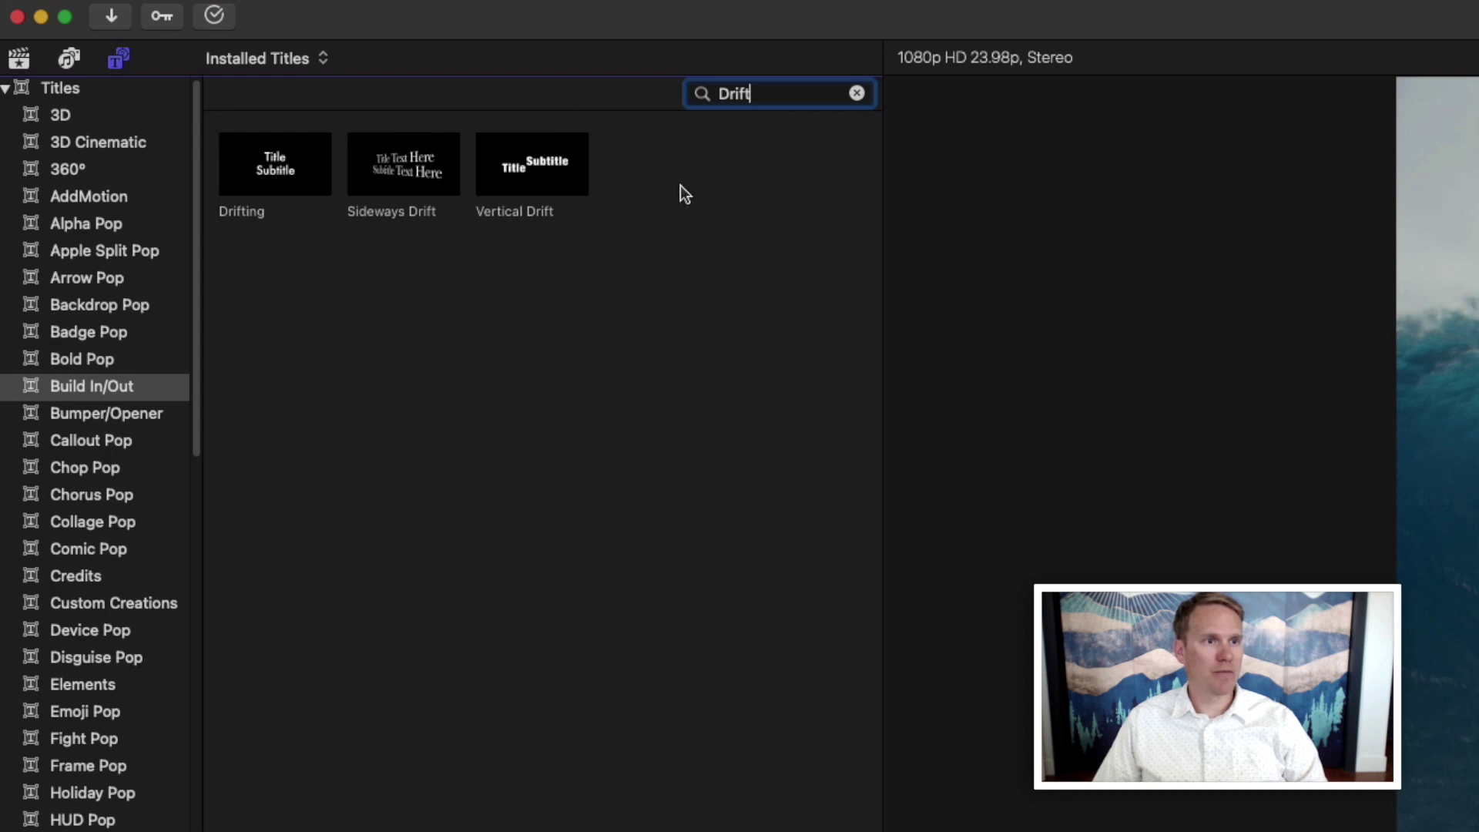
Search all title categories for 'drift' and select Vertical Drift among Drifting and Sideways Drift.
left_click(857, 94)
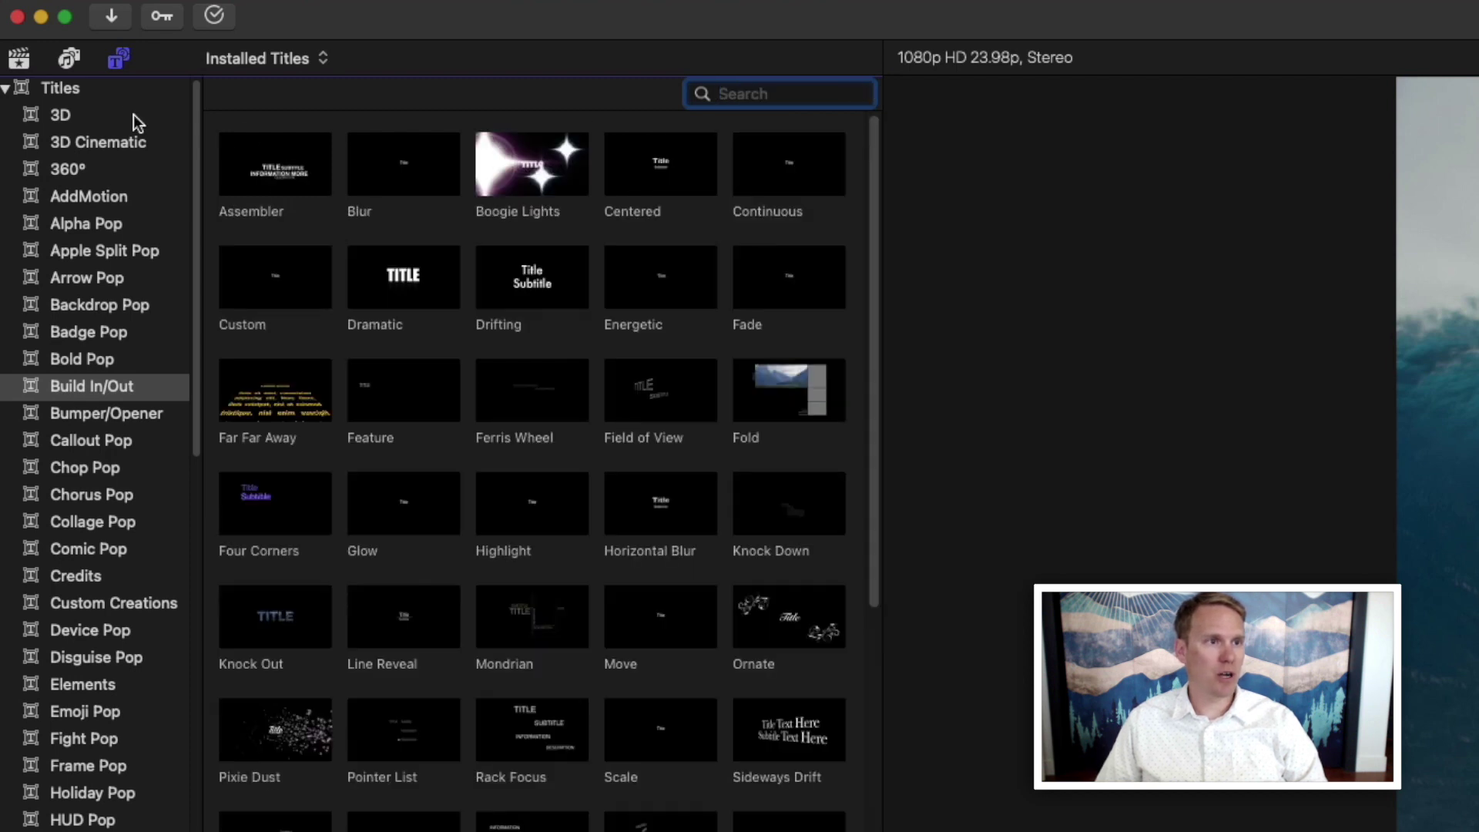
left_click(117, 91)
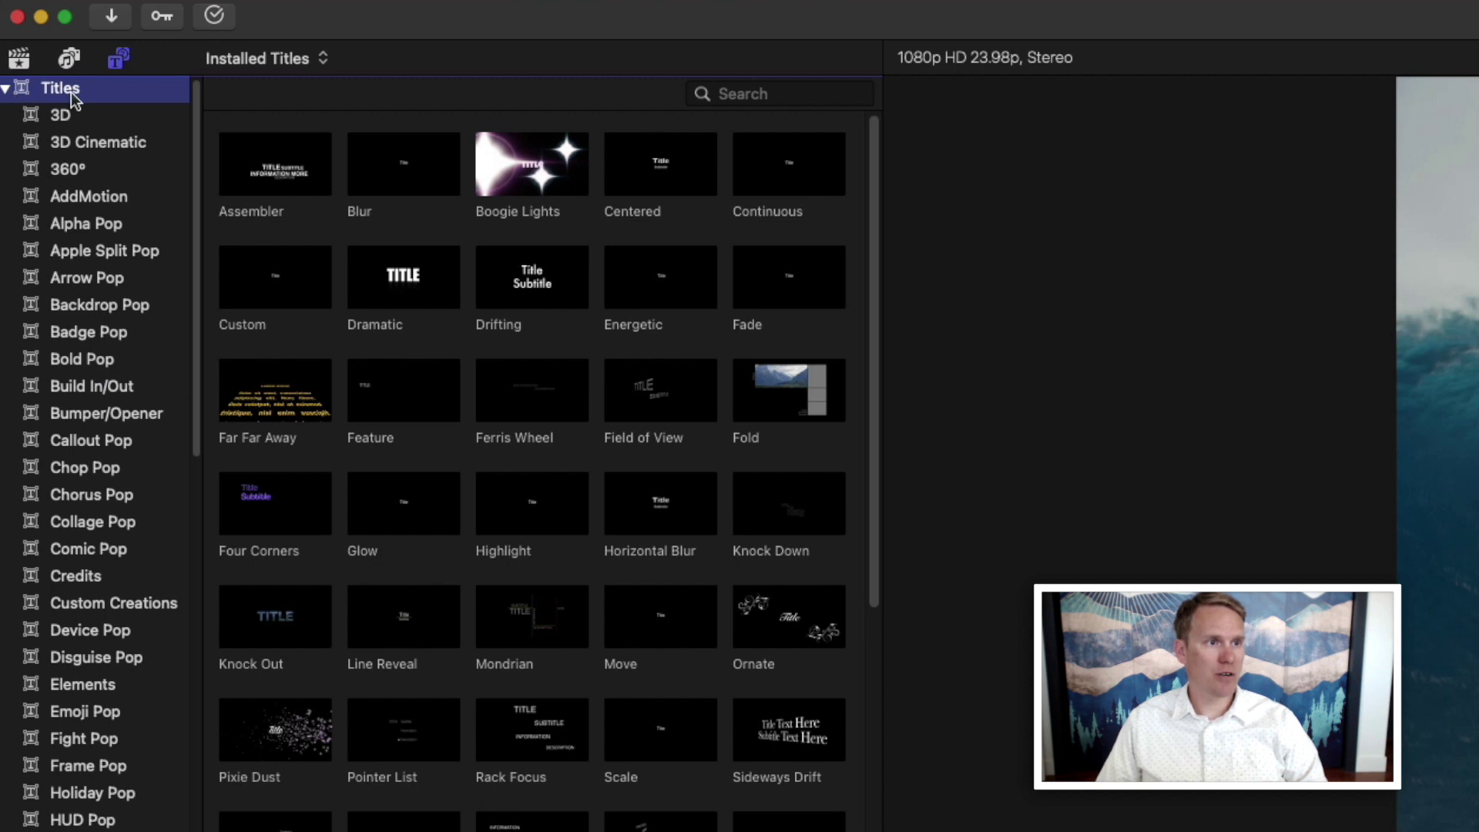
left_click(727, 94)
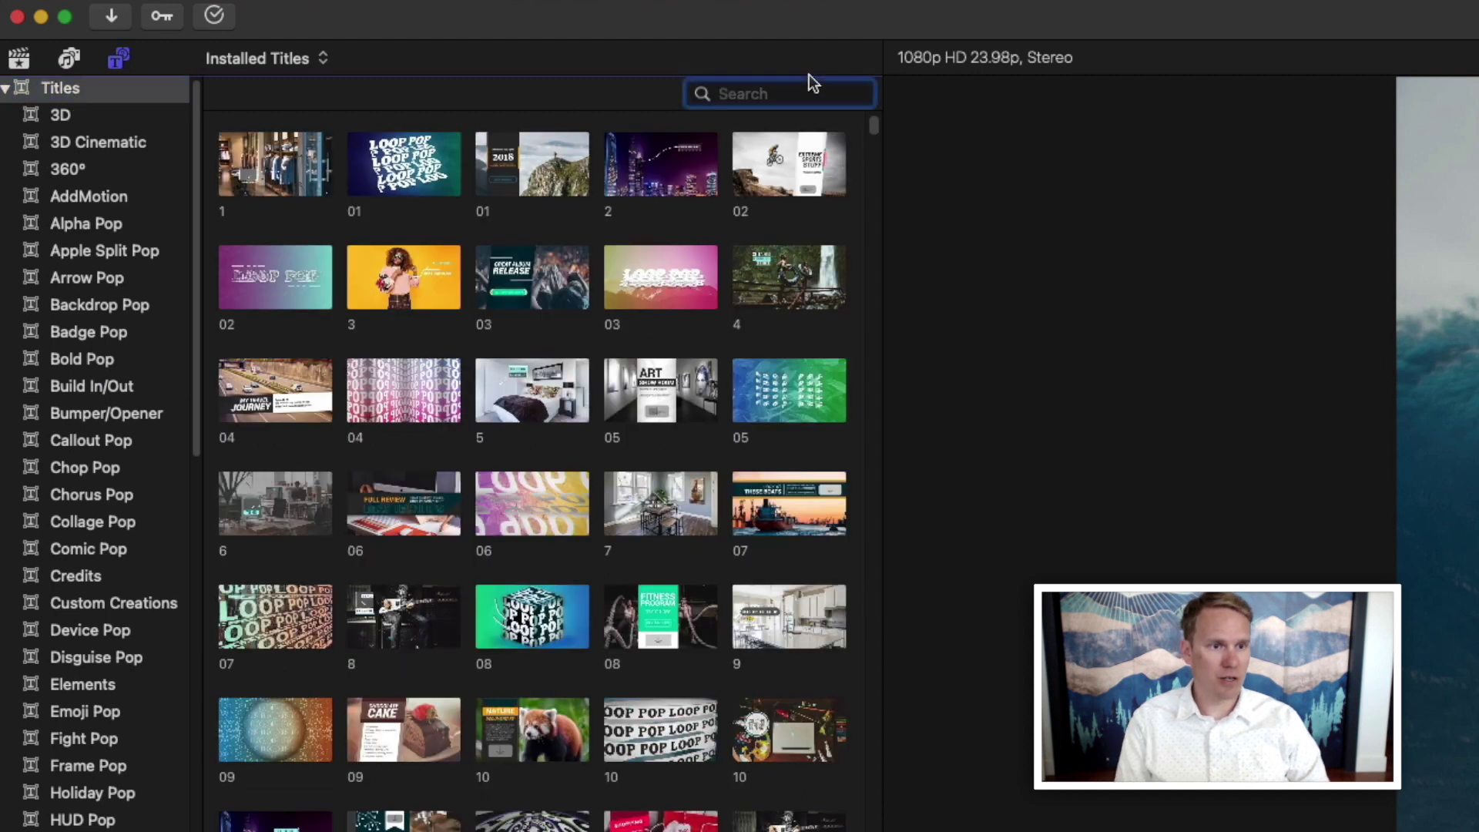
type("drift")
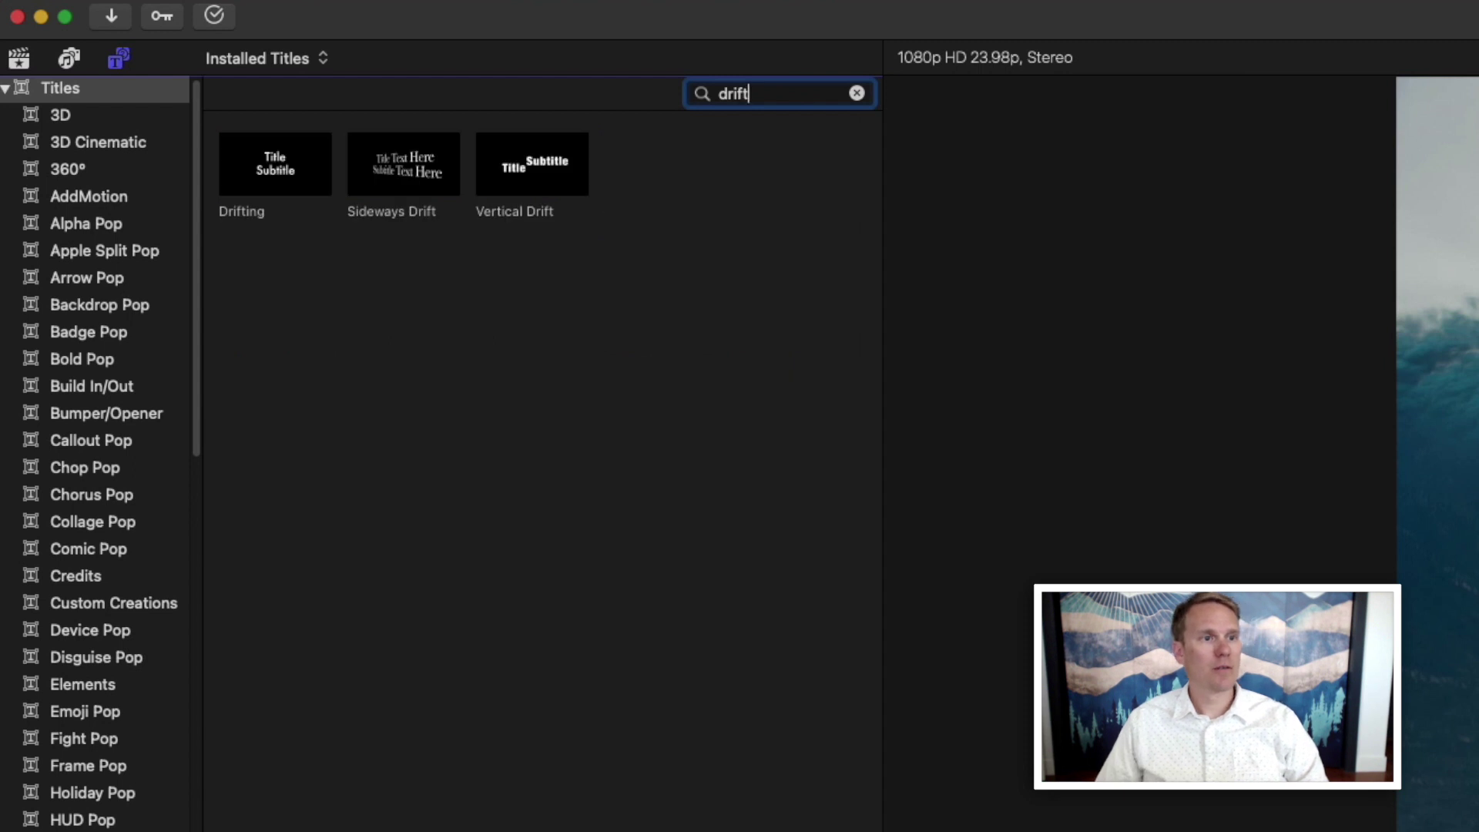
key("super+a")
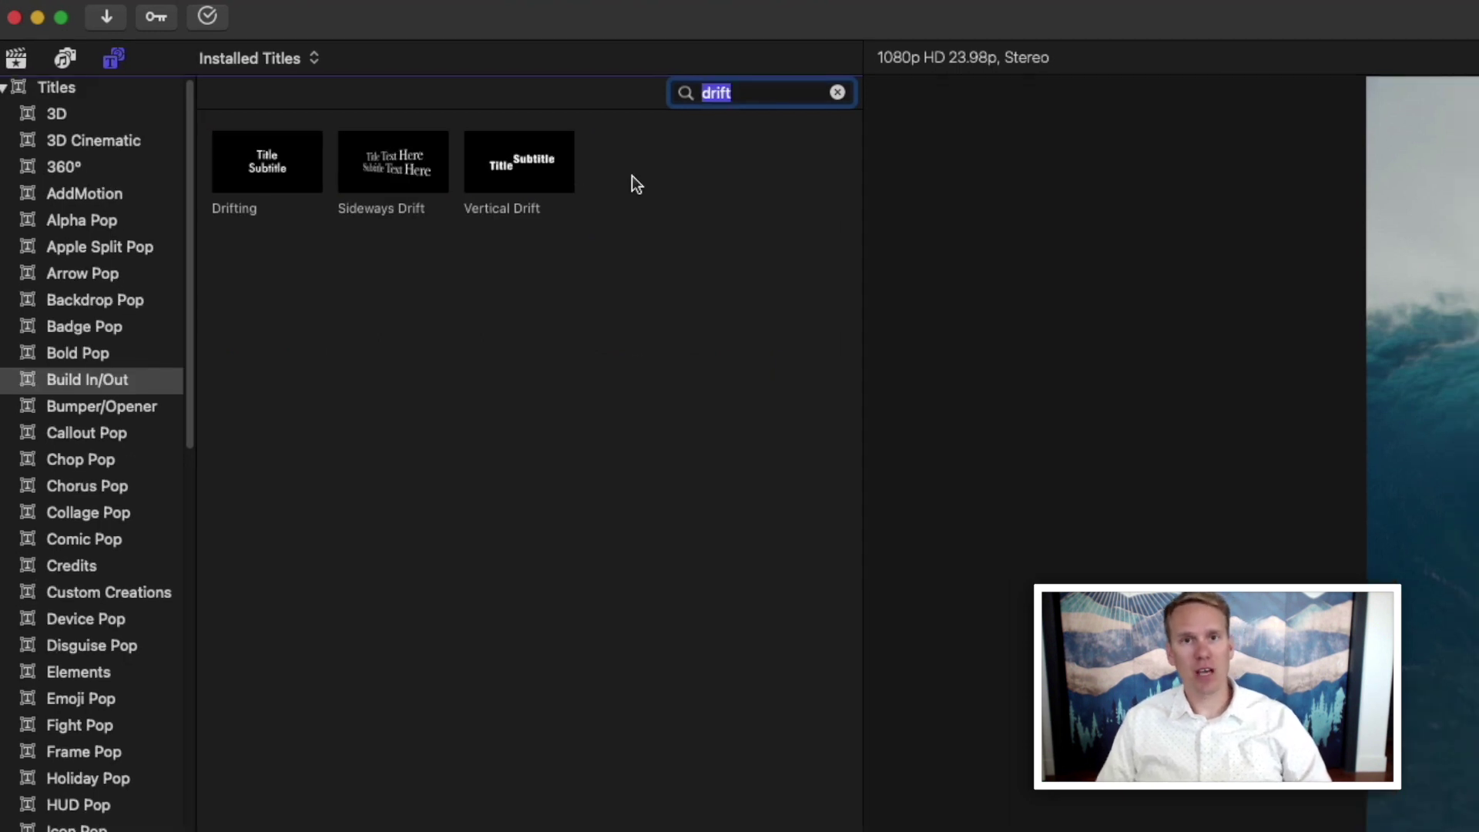
left_click(502, 158)
Connect the Vertical Drift title above the surfing clip at about 9:03.
left_click_drag(502, 158, 1027, 566)
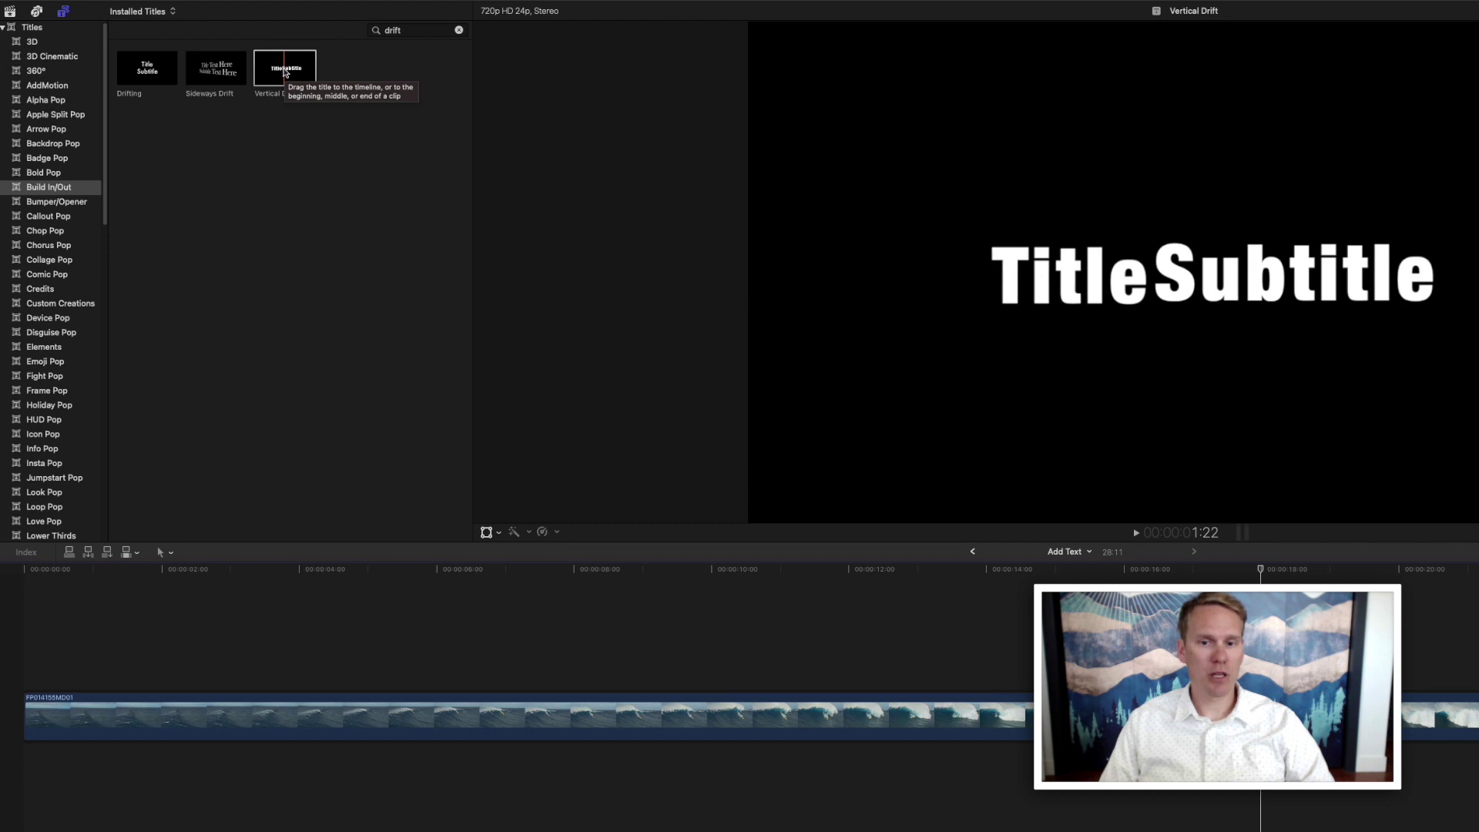
left_click_drag(285, 72, 653, 584)
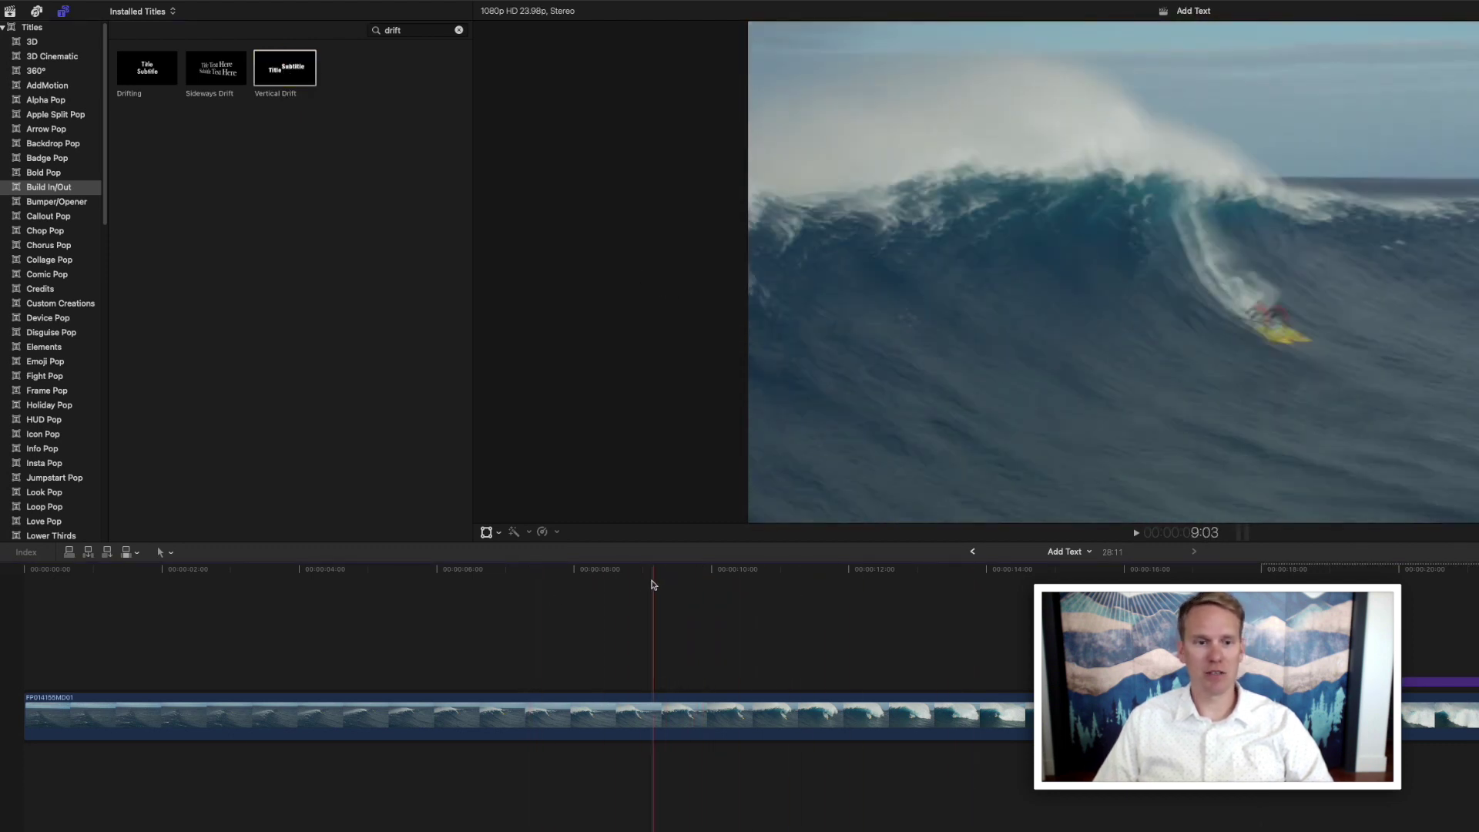
left_click(652, 585)
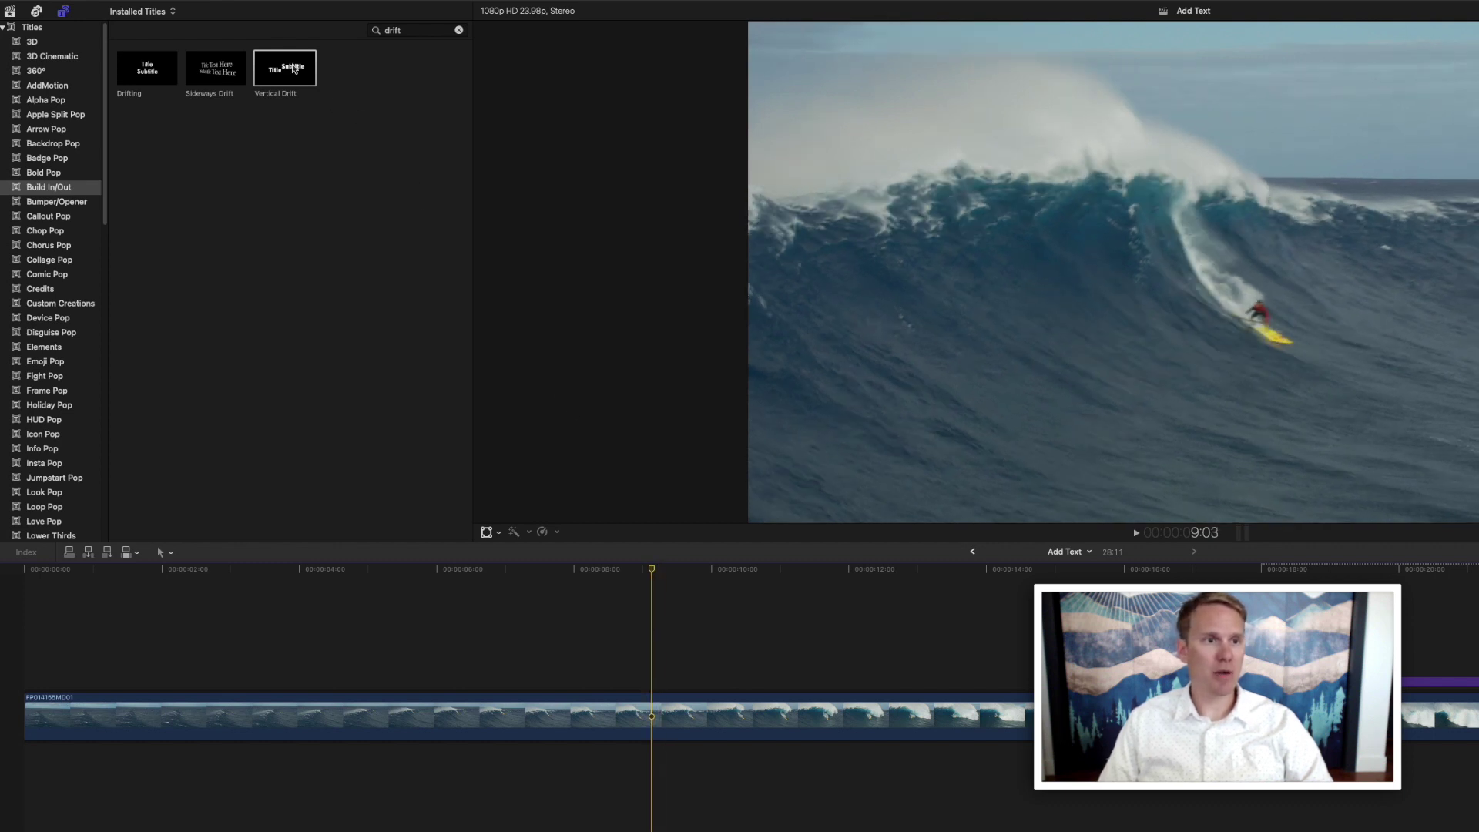
key("q")
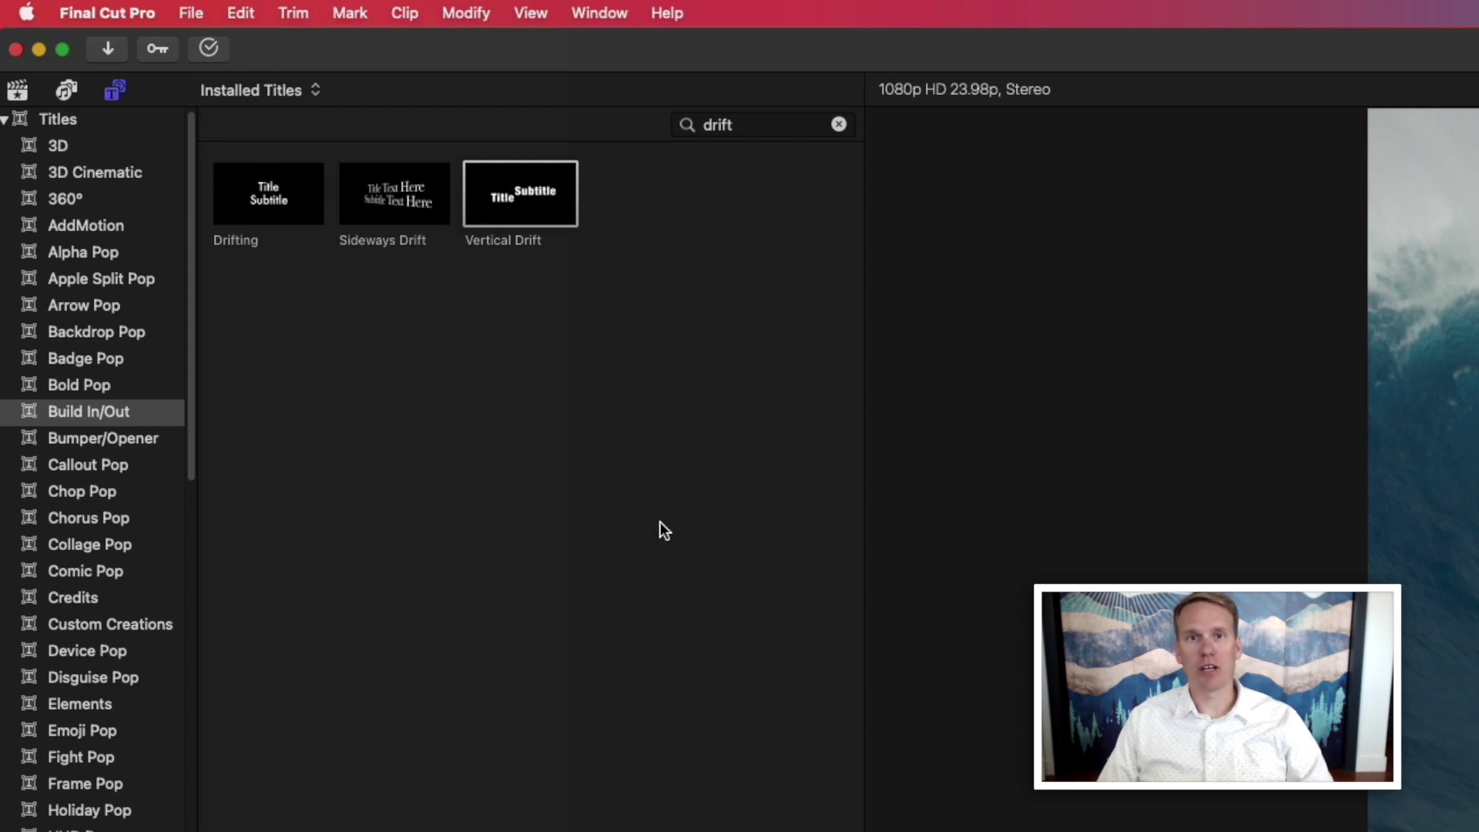
Connect Vertical Drift to the primary storyline at about 13 seconds and play it back.
left_click(252, 12)
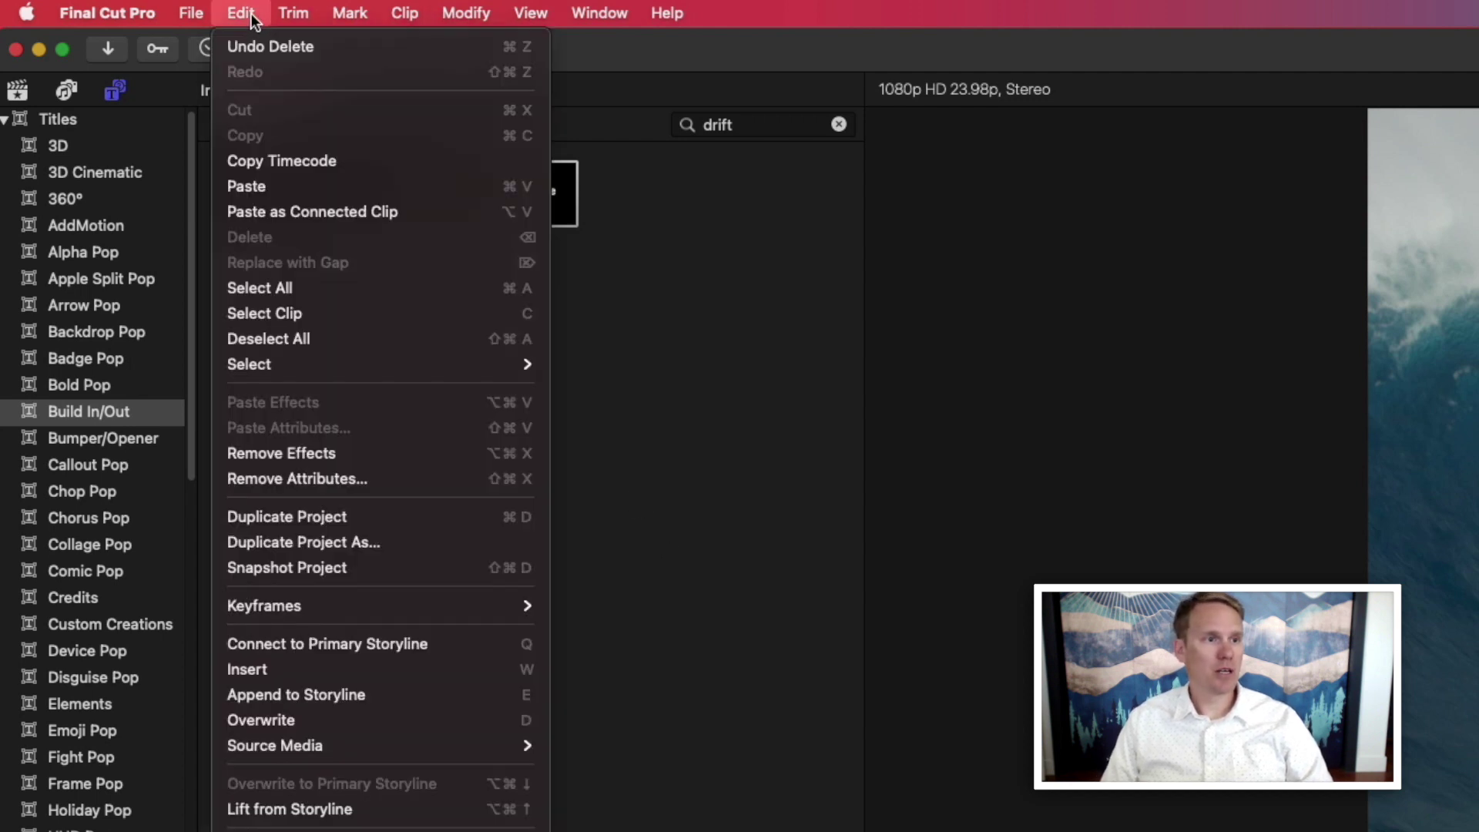
left_click(334, 643)
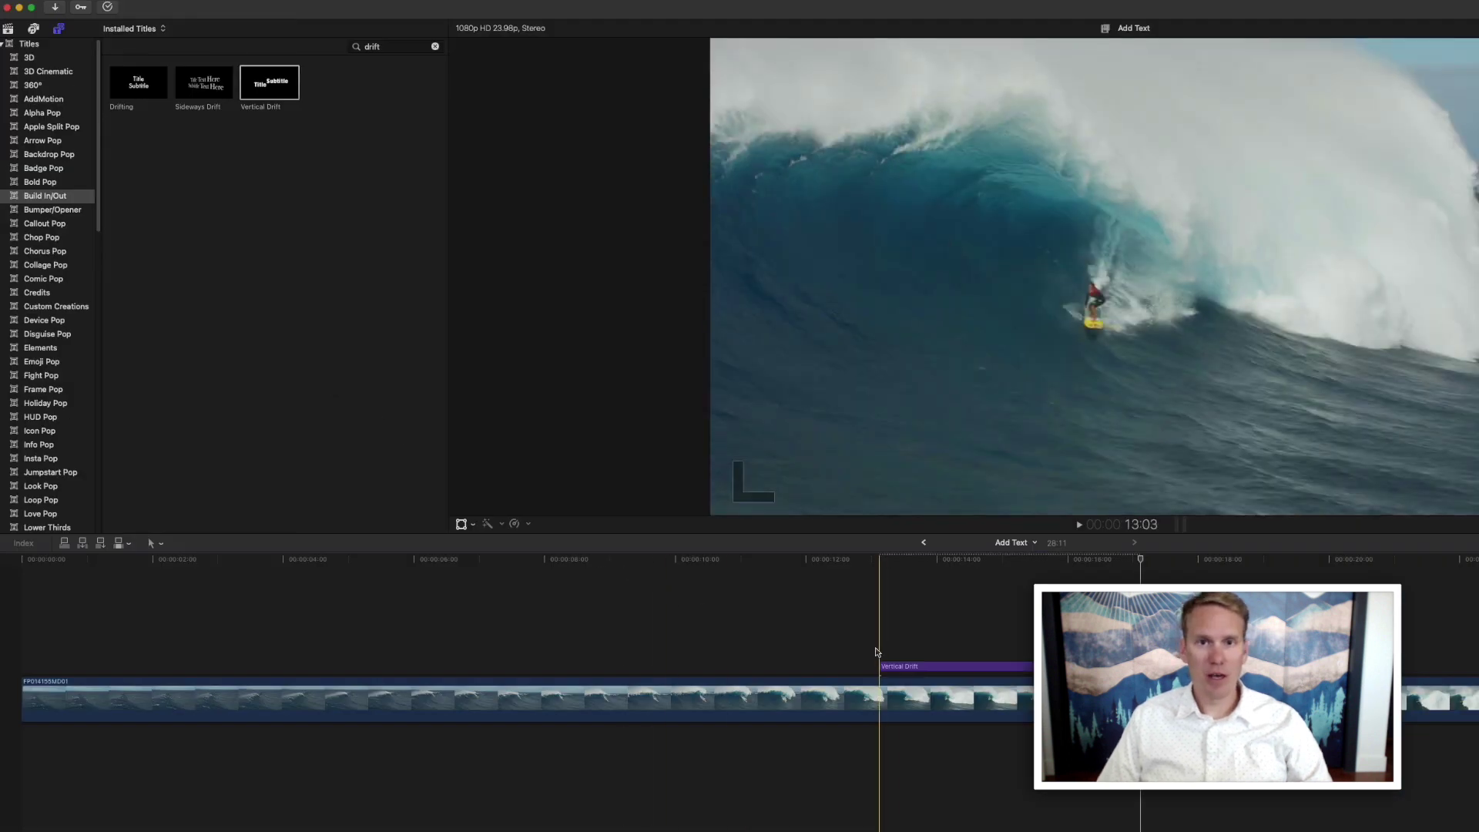
key("space")
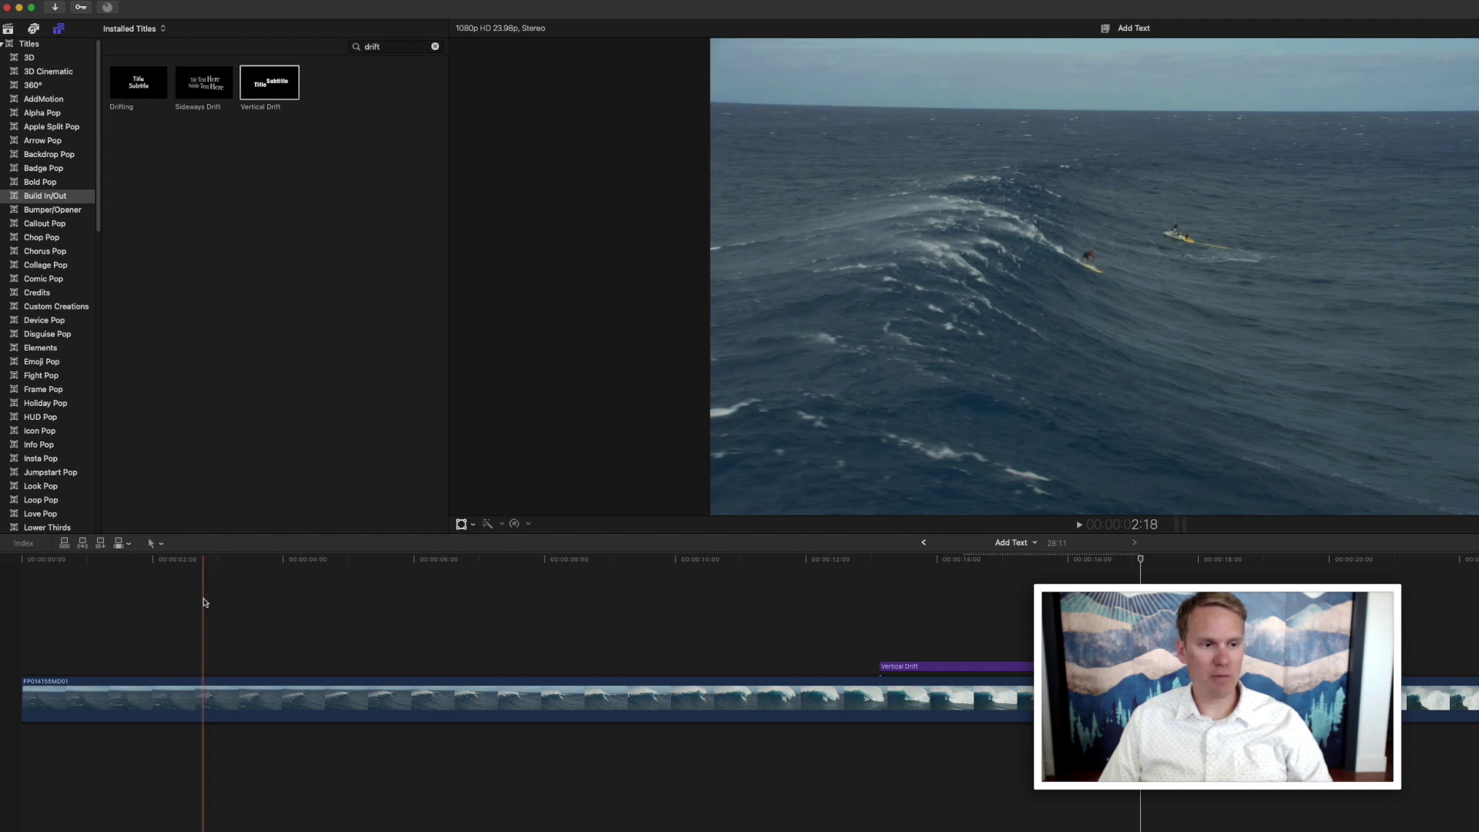
Try connecting and inserting Vertical Drift, undo both, then insert it at 13:07.
key("q")
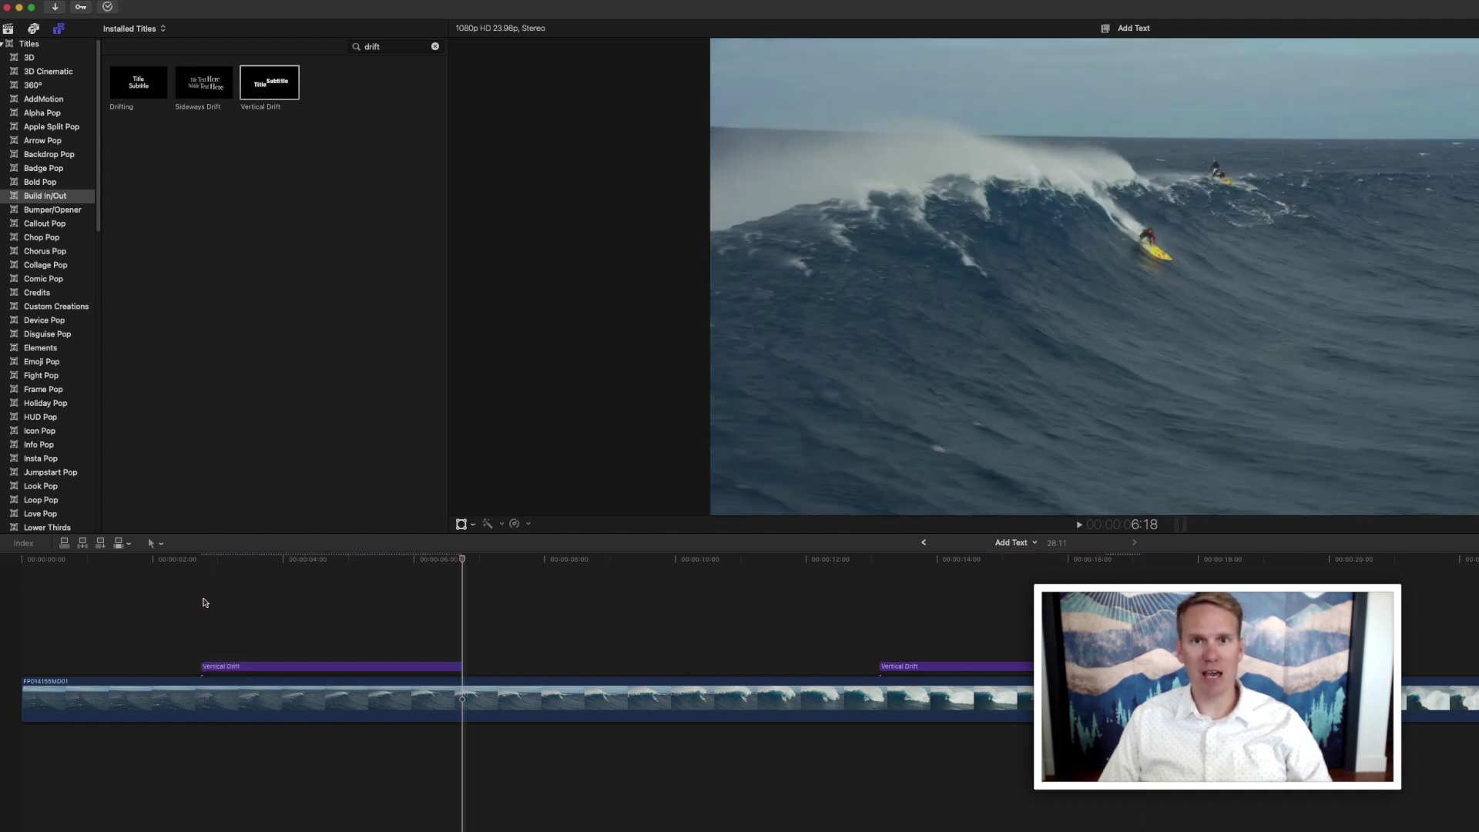
key("super+z")
key("super+z")
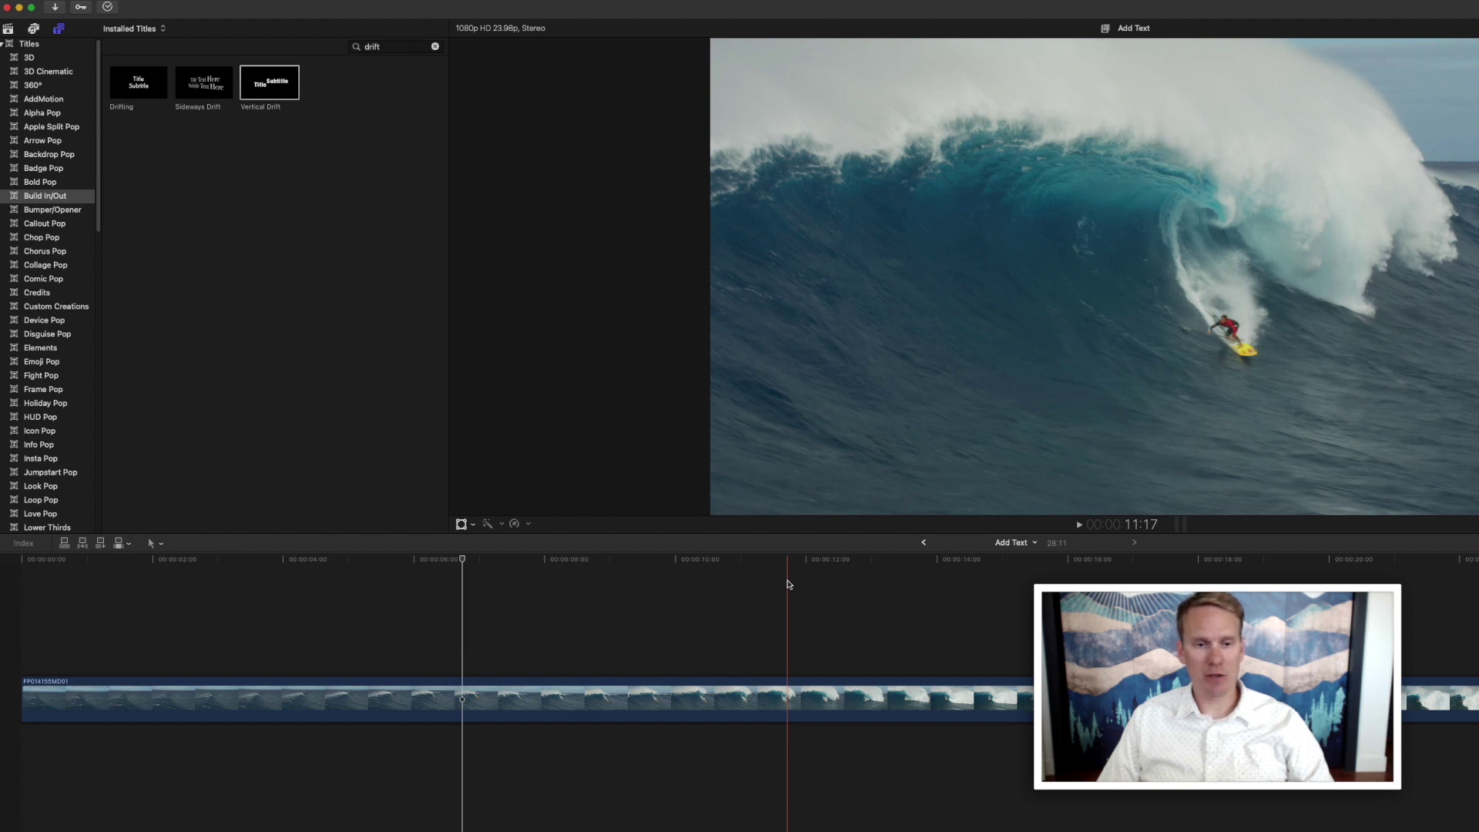
key("w")
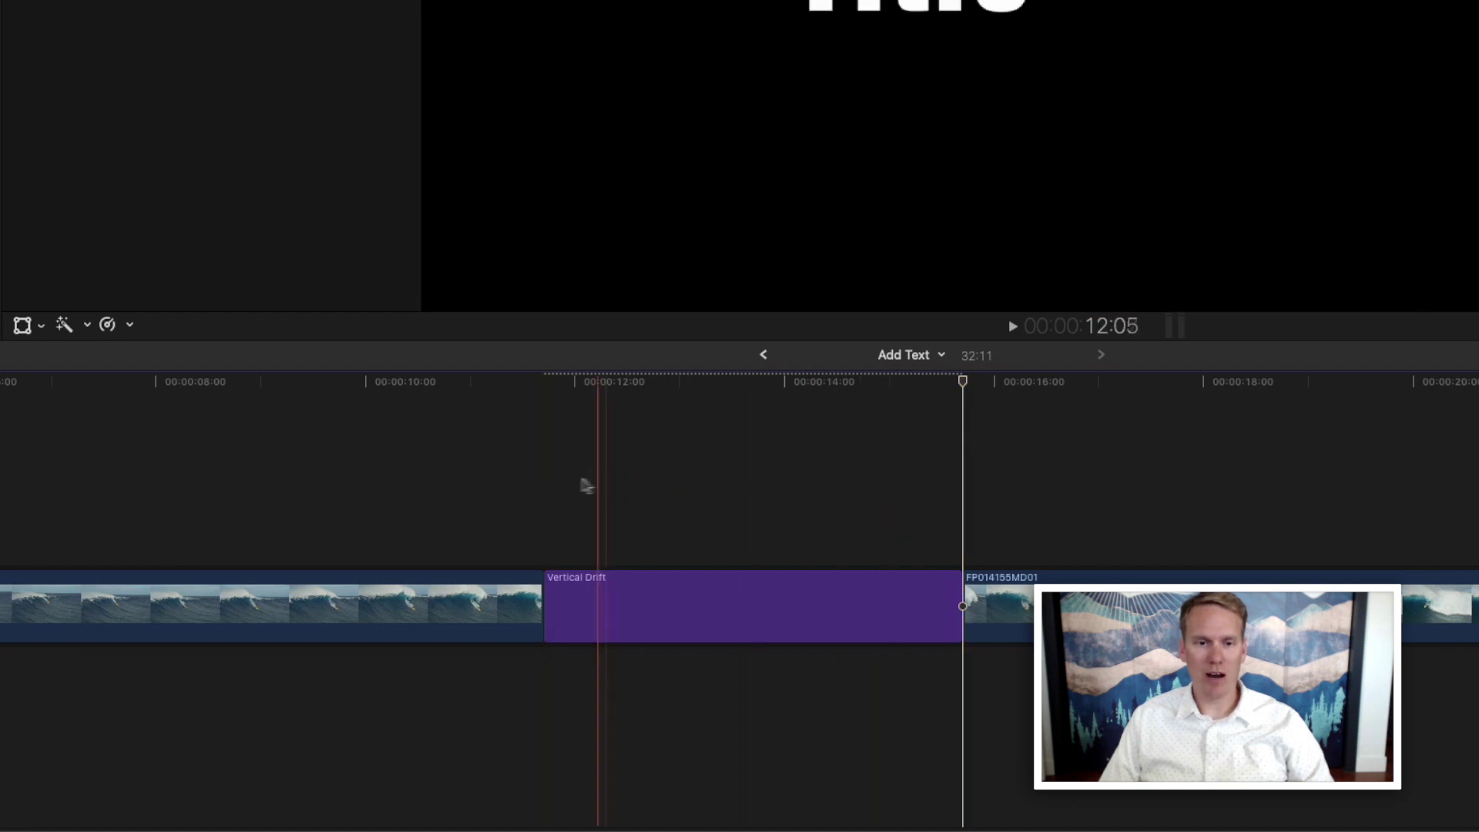
key("super+z")
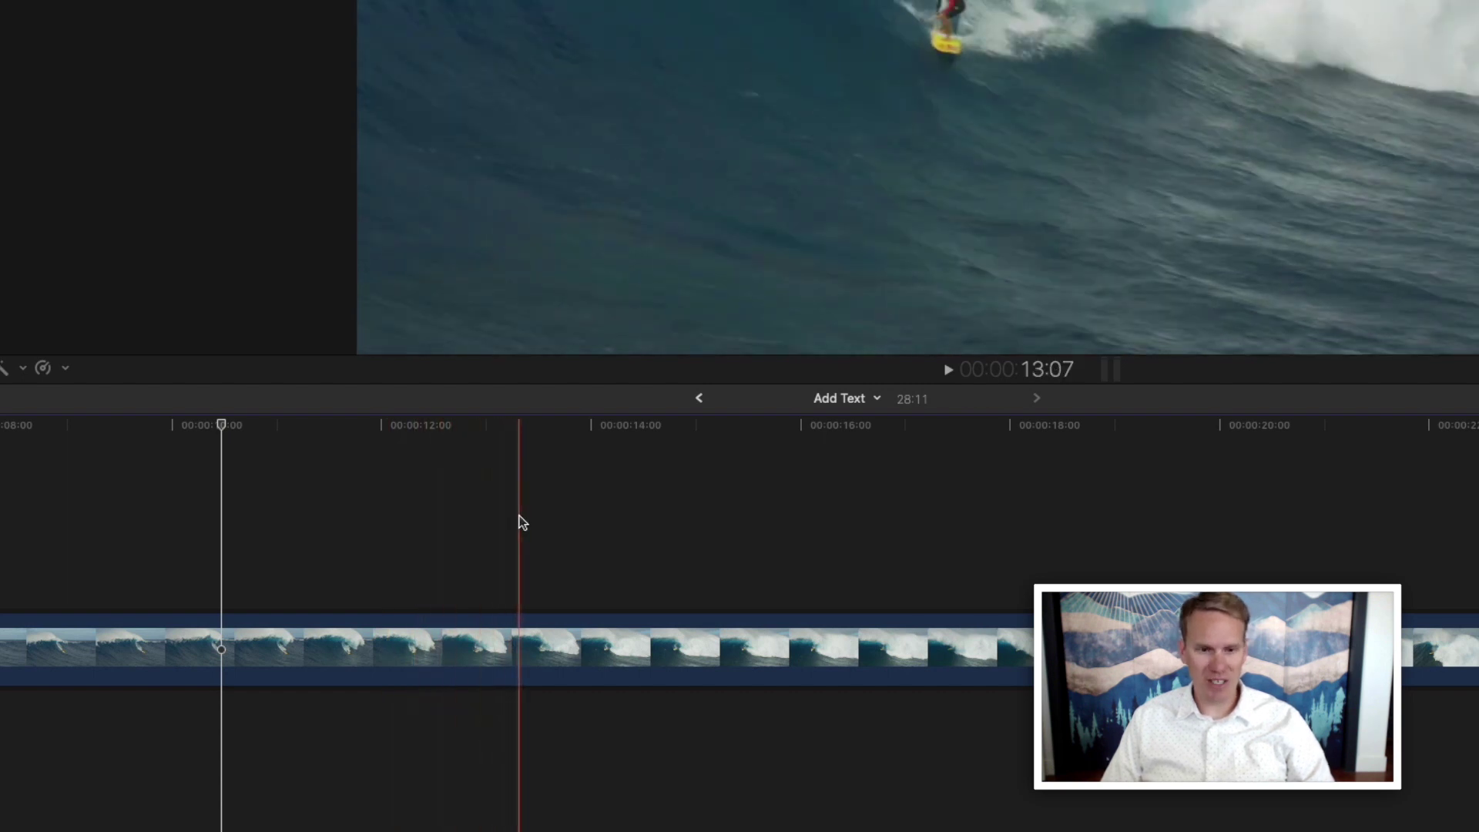
key("w")
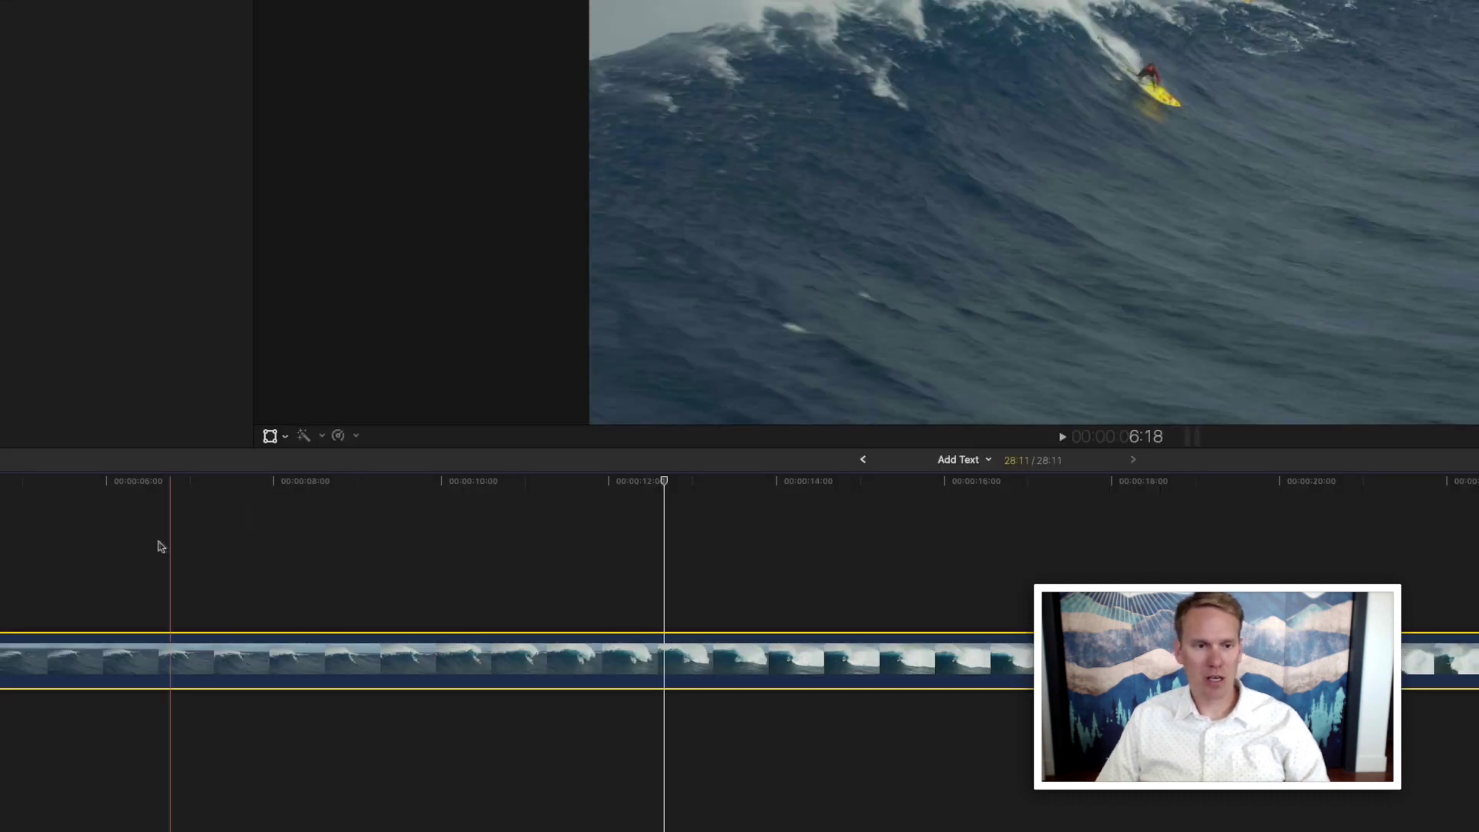
Add a default Basic Title and preview it full screen around 14 seconds.
key("ctrl+t")
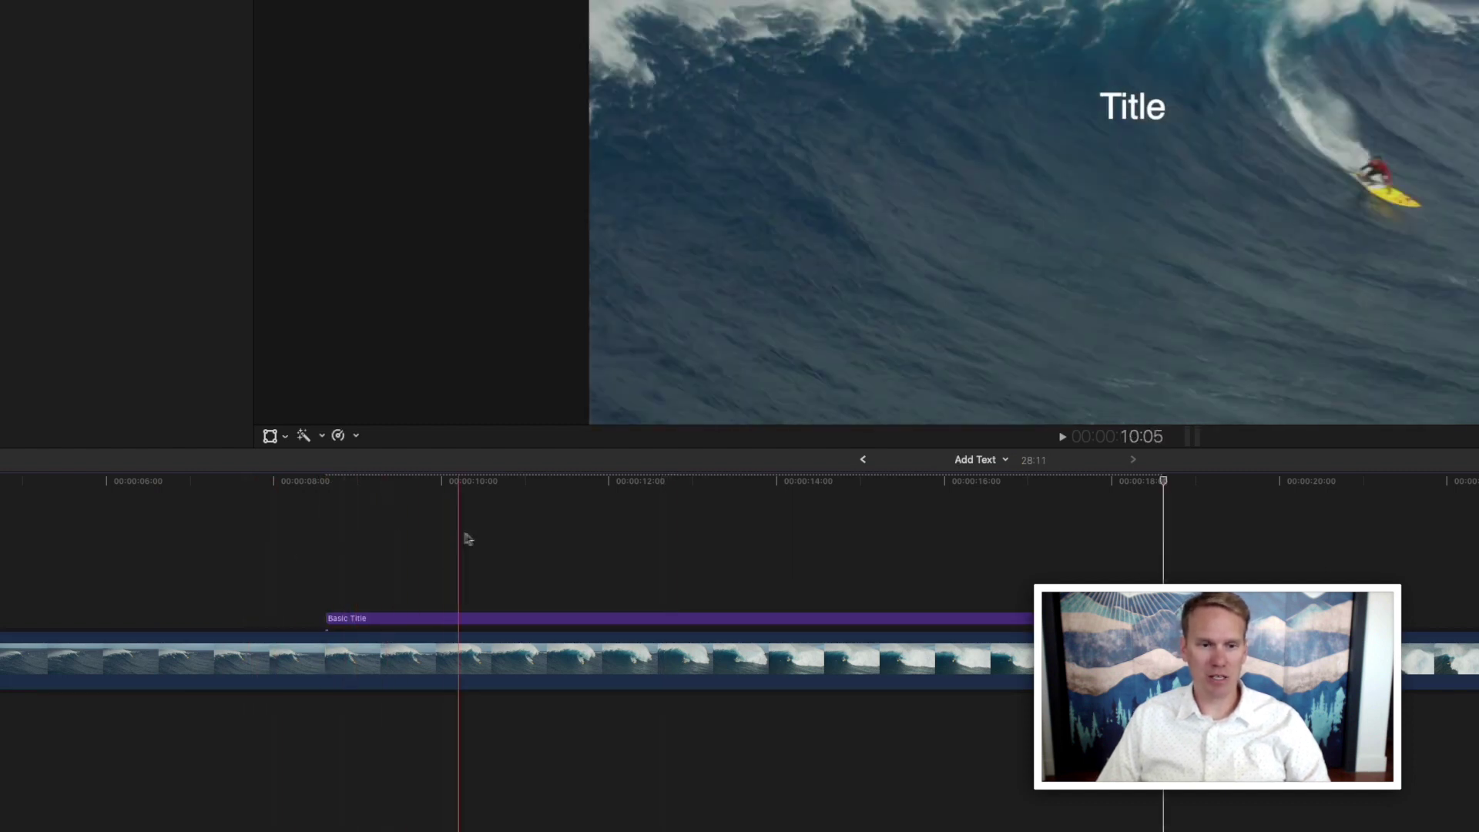
left_click(894, 528)
key("super+shift+f")
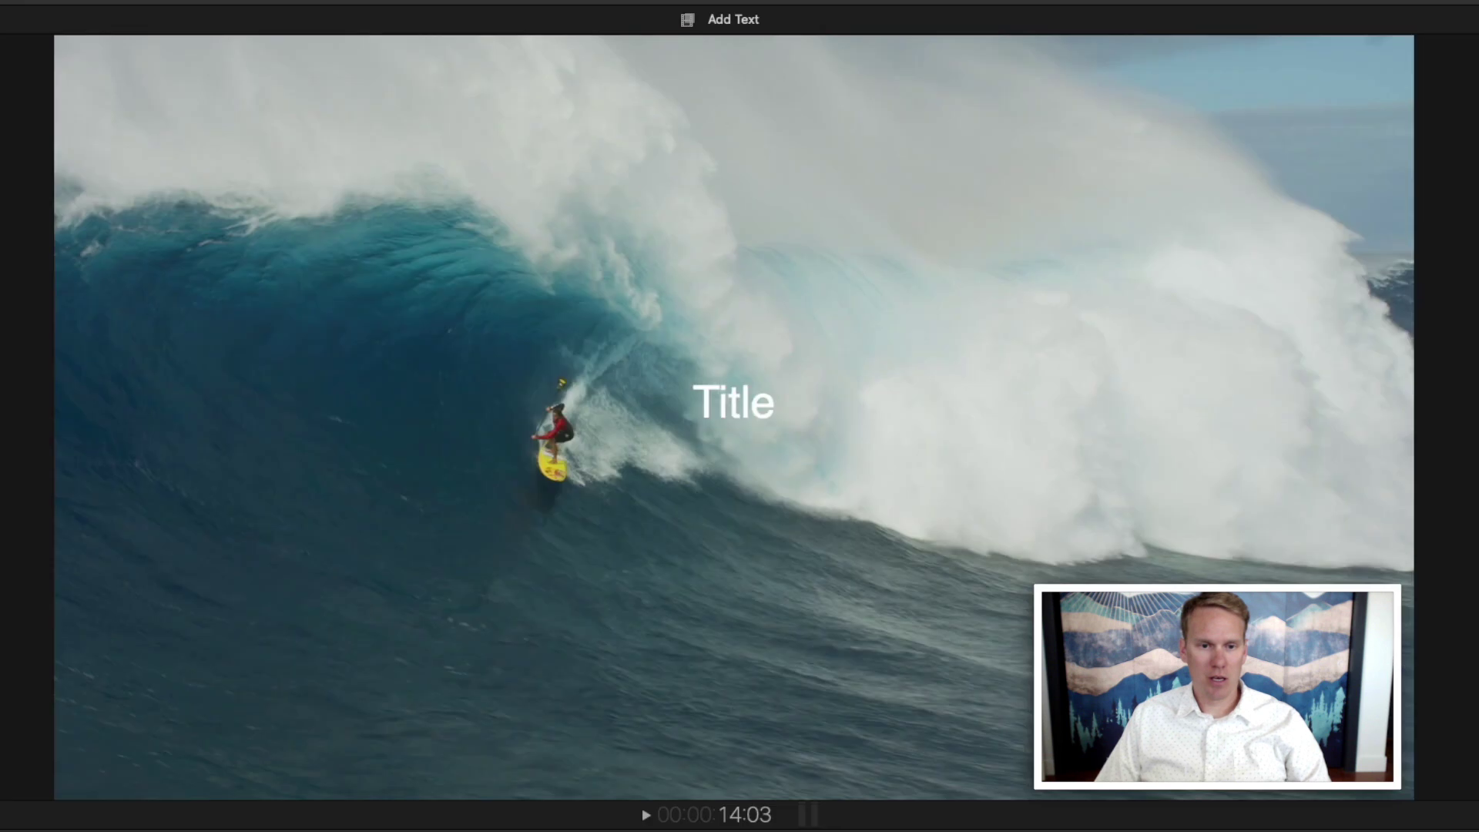
key("j")
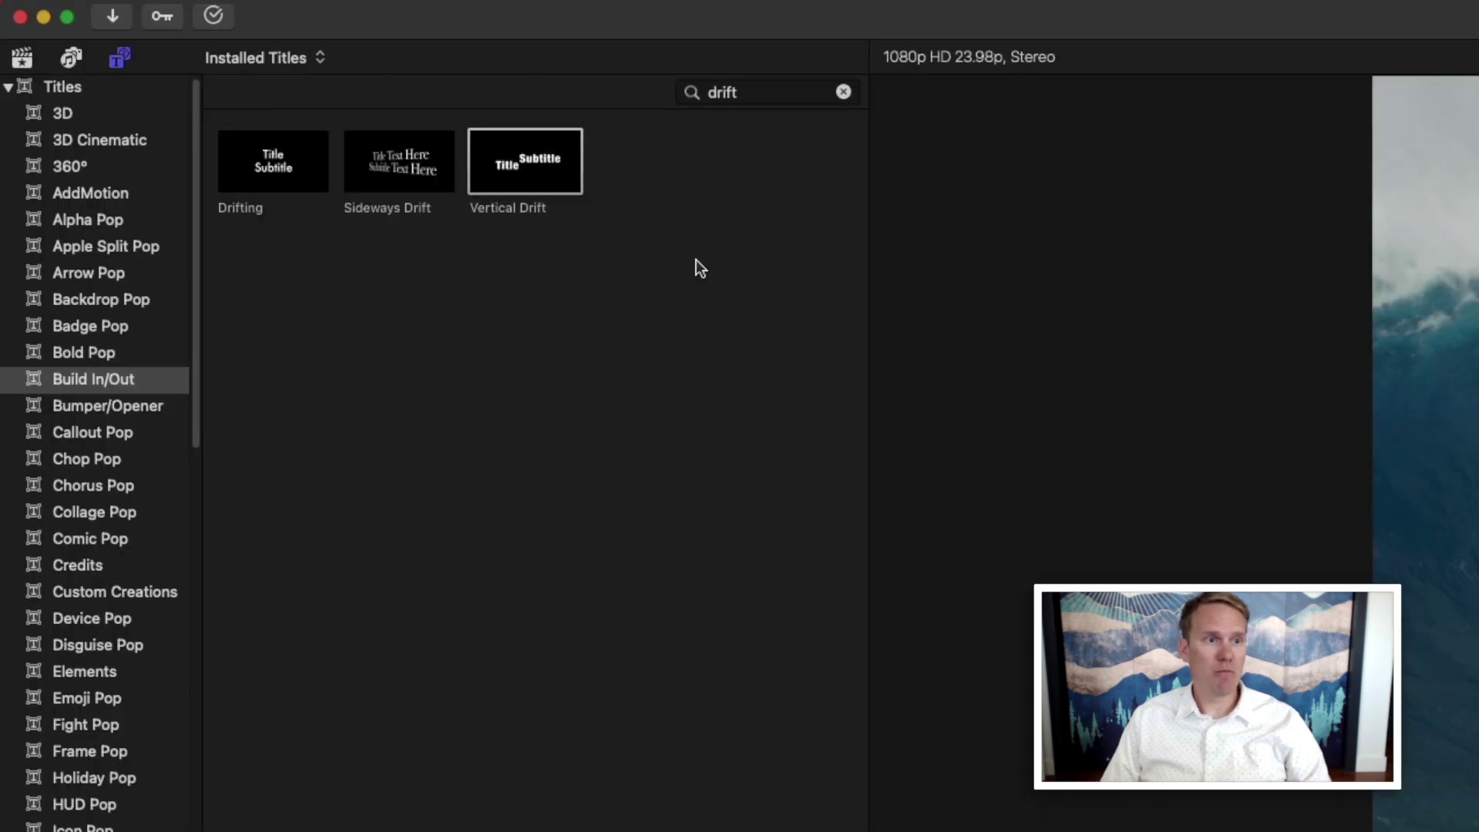
Check the Vertical Drift title's options and add a default lower third over the clip.
right_click(498, 162)
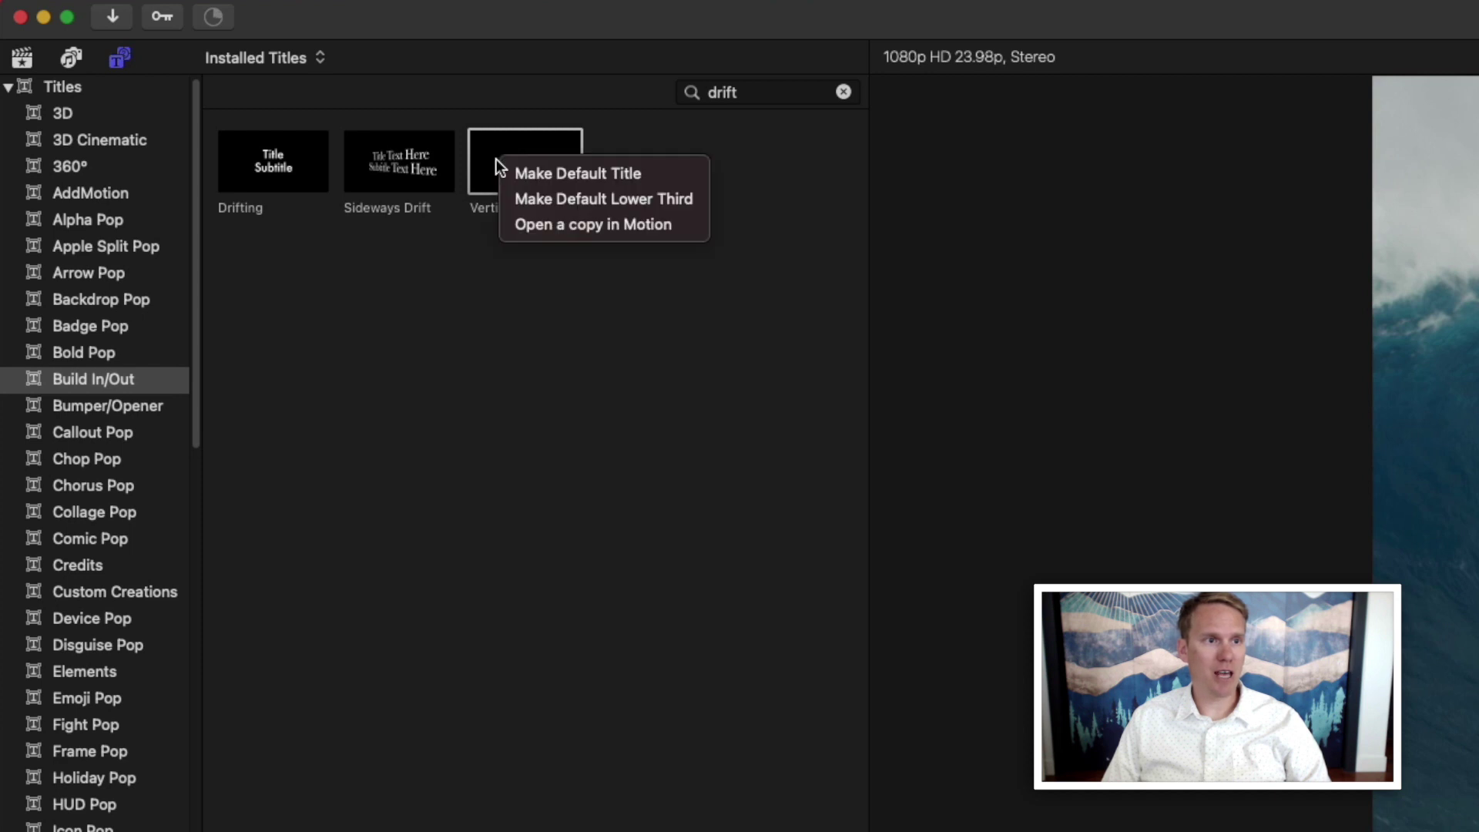
left_click(644, 174)
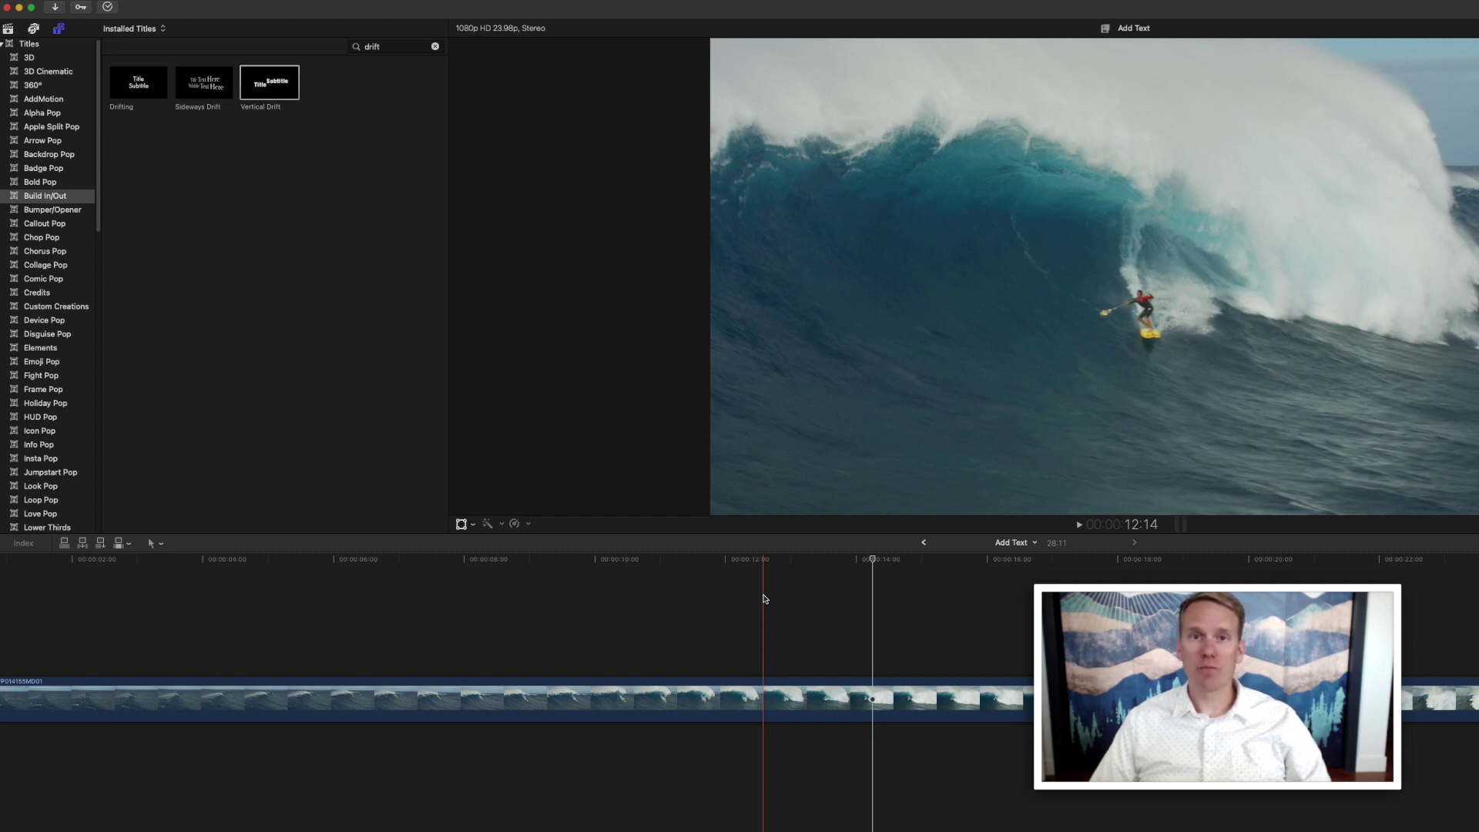
key("ctrl+shift+t")
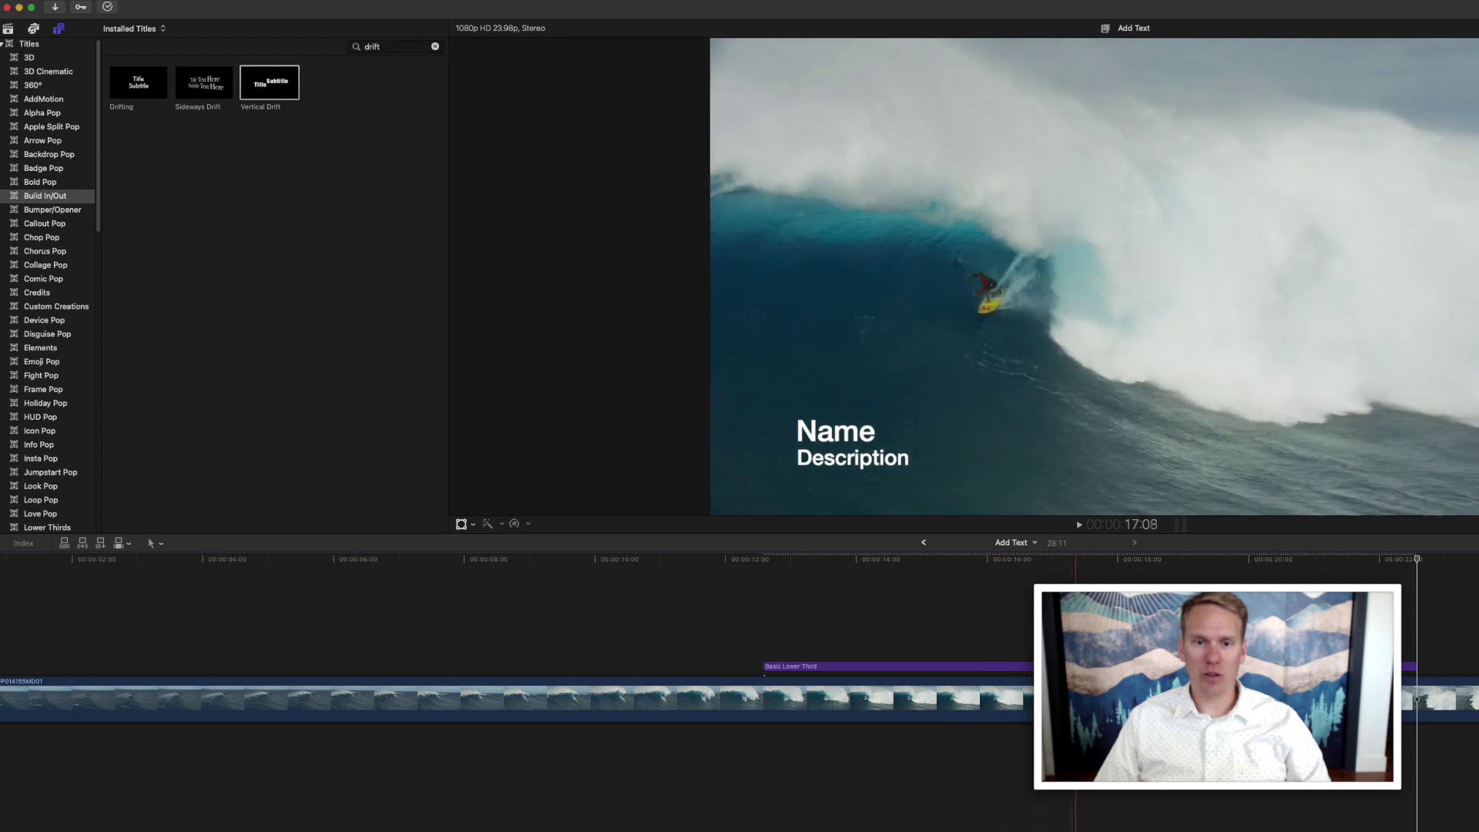
Clear the drift search, browse all installed titles, and select the title's first word.
left_click(435, 47)
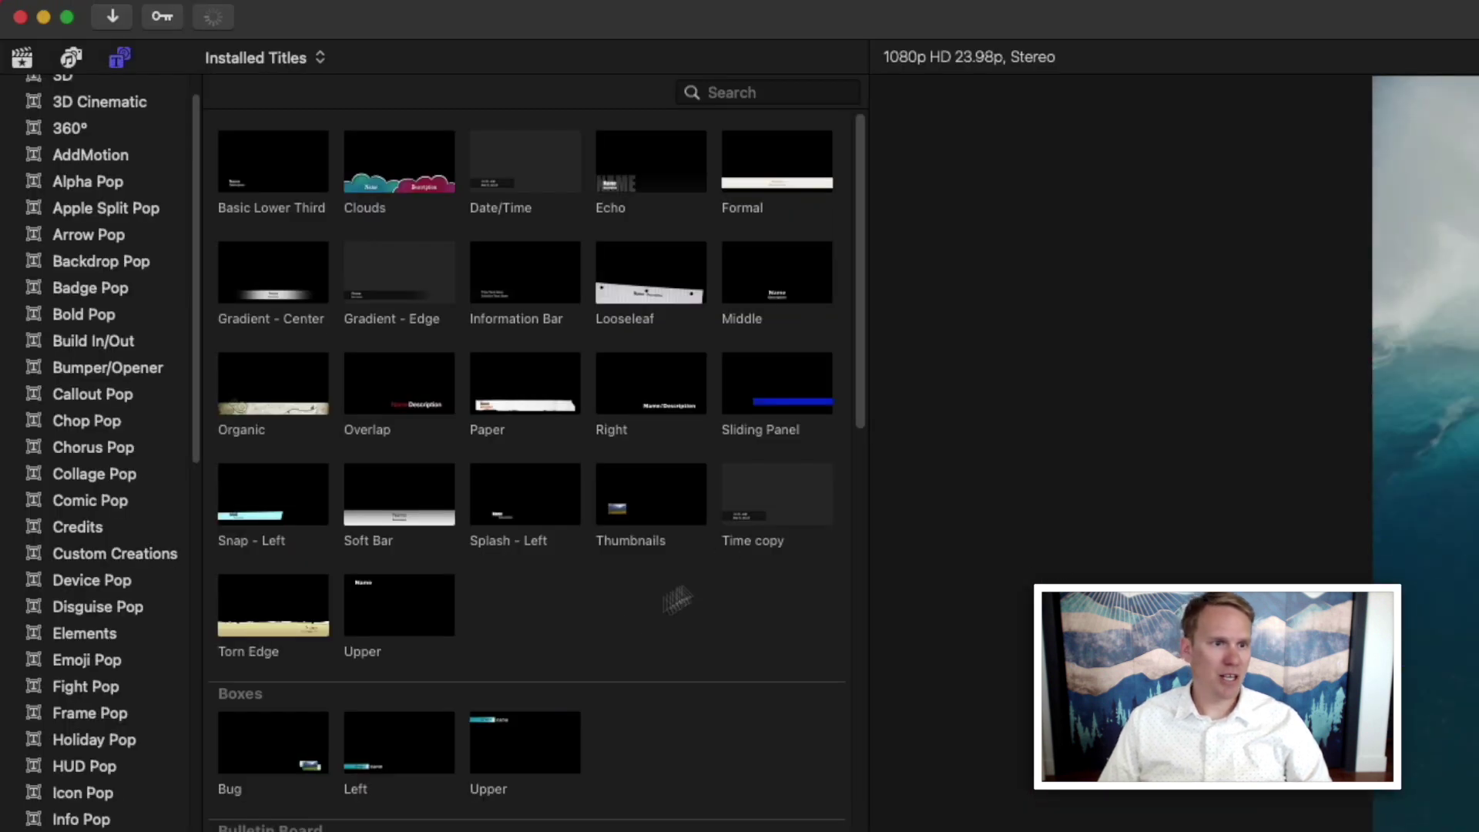
scroll(632, 604, "down", 3)
scroll(640, 597, "up", 3)
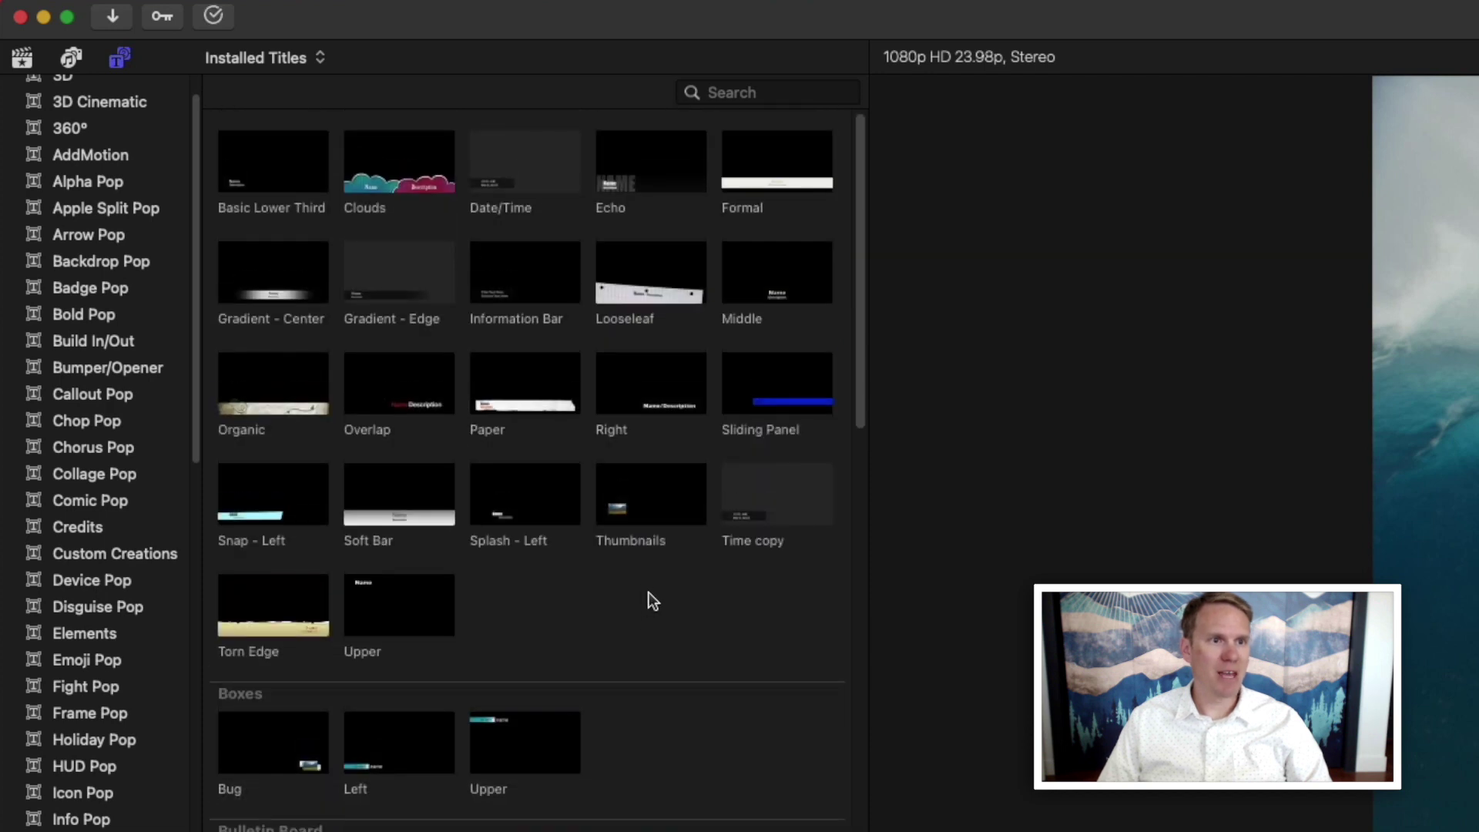
right_click(635, 267)
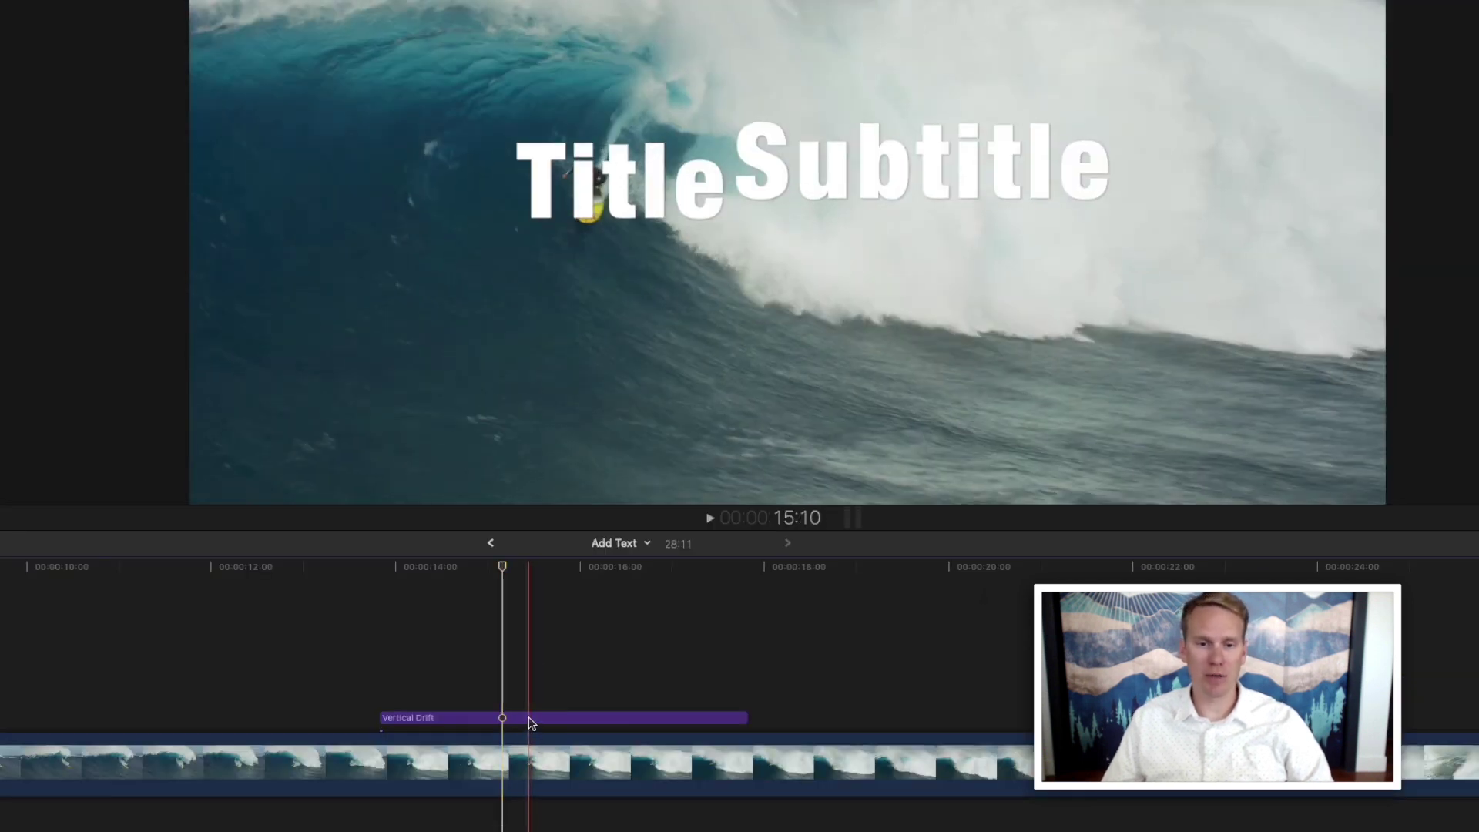
double_click(530, 719)
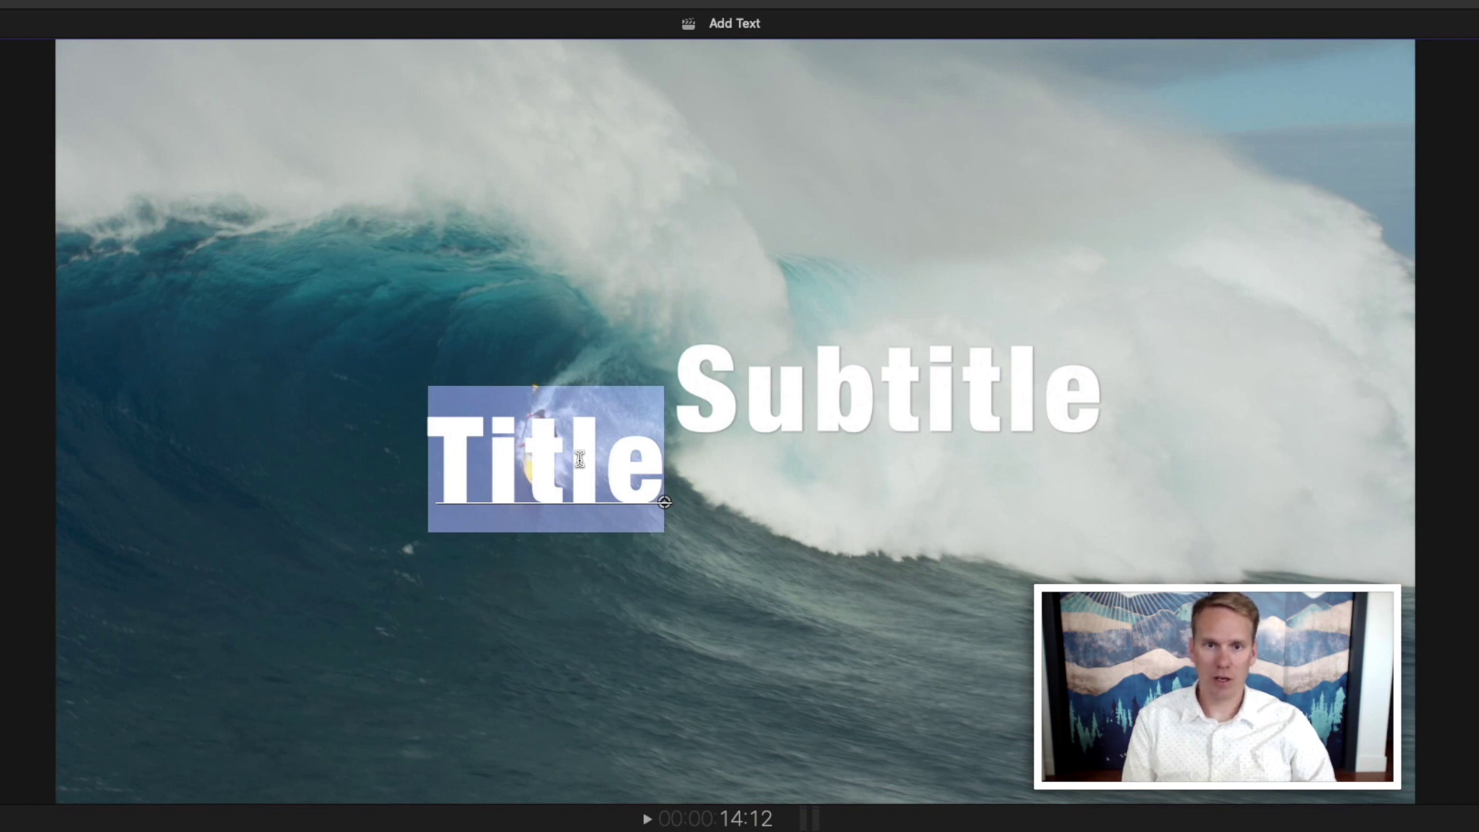
Replace the placeholder words Title and Subtitle with 'Dylan' and 'Surfer'.
type("Dylan")
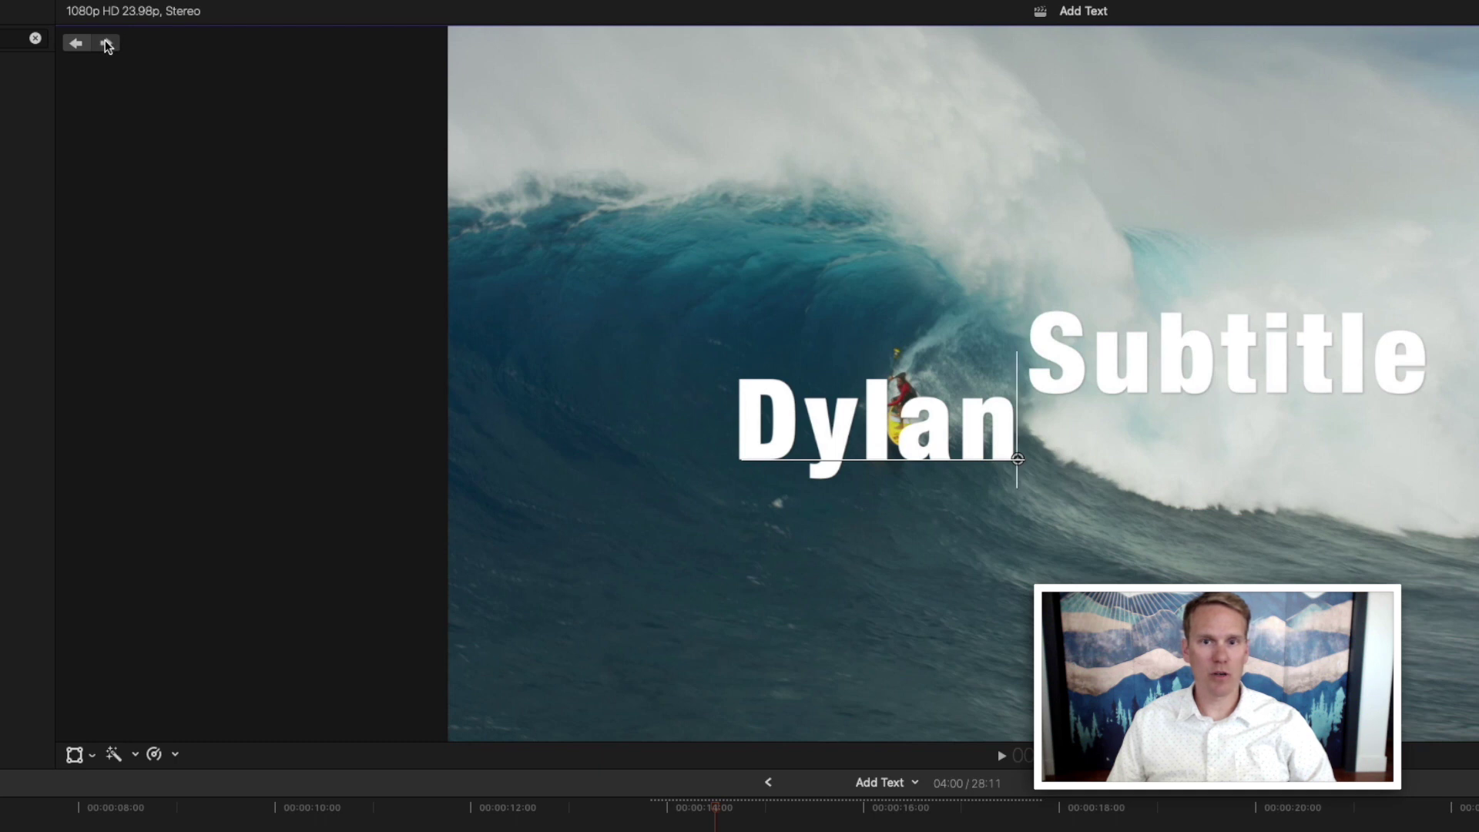
left_click(105, 43)
left_click(106, 42)
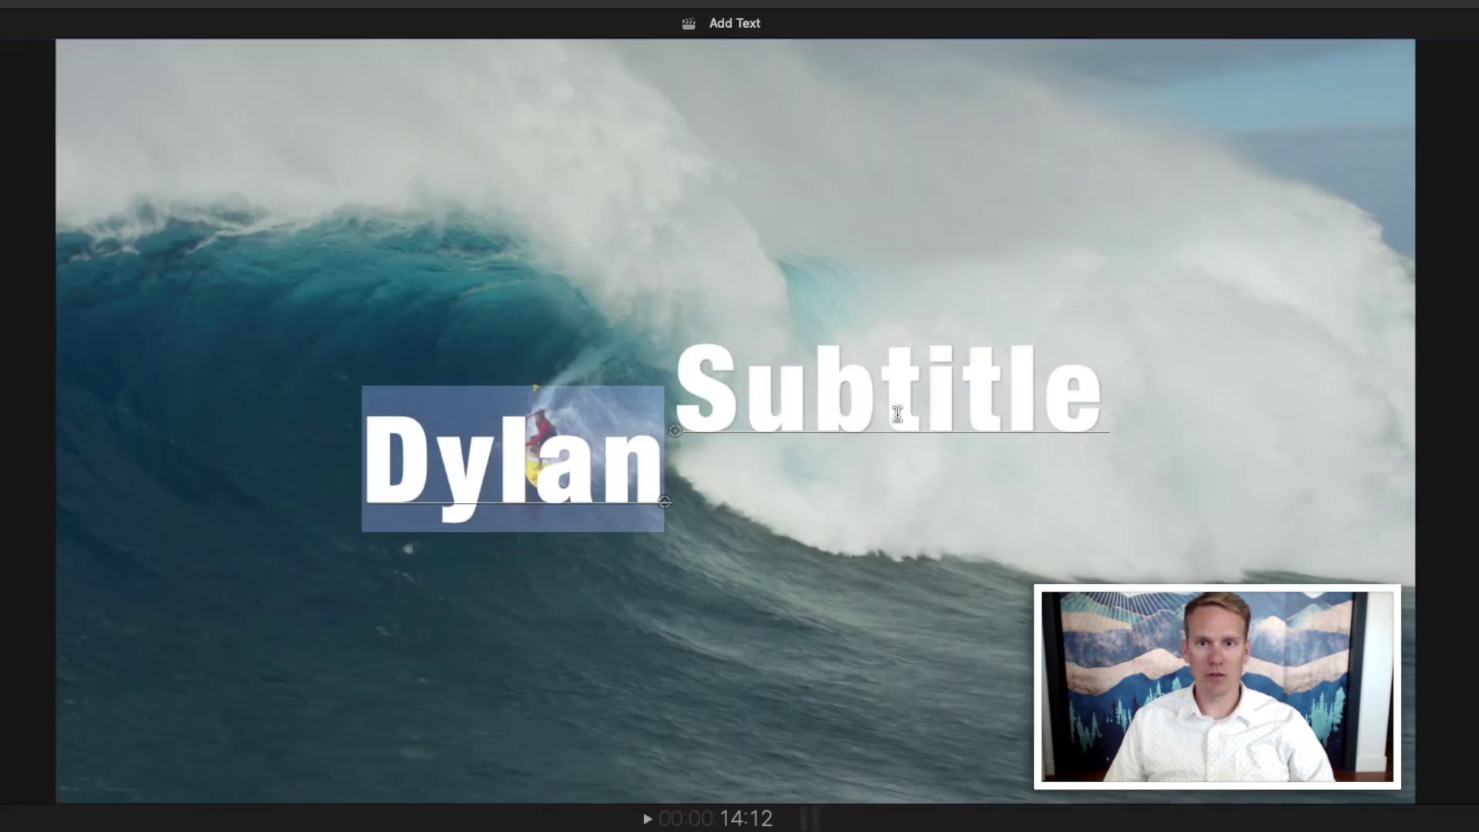
double_click(1237, 375)
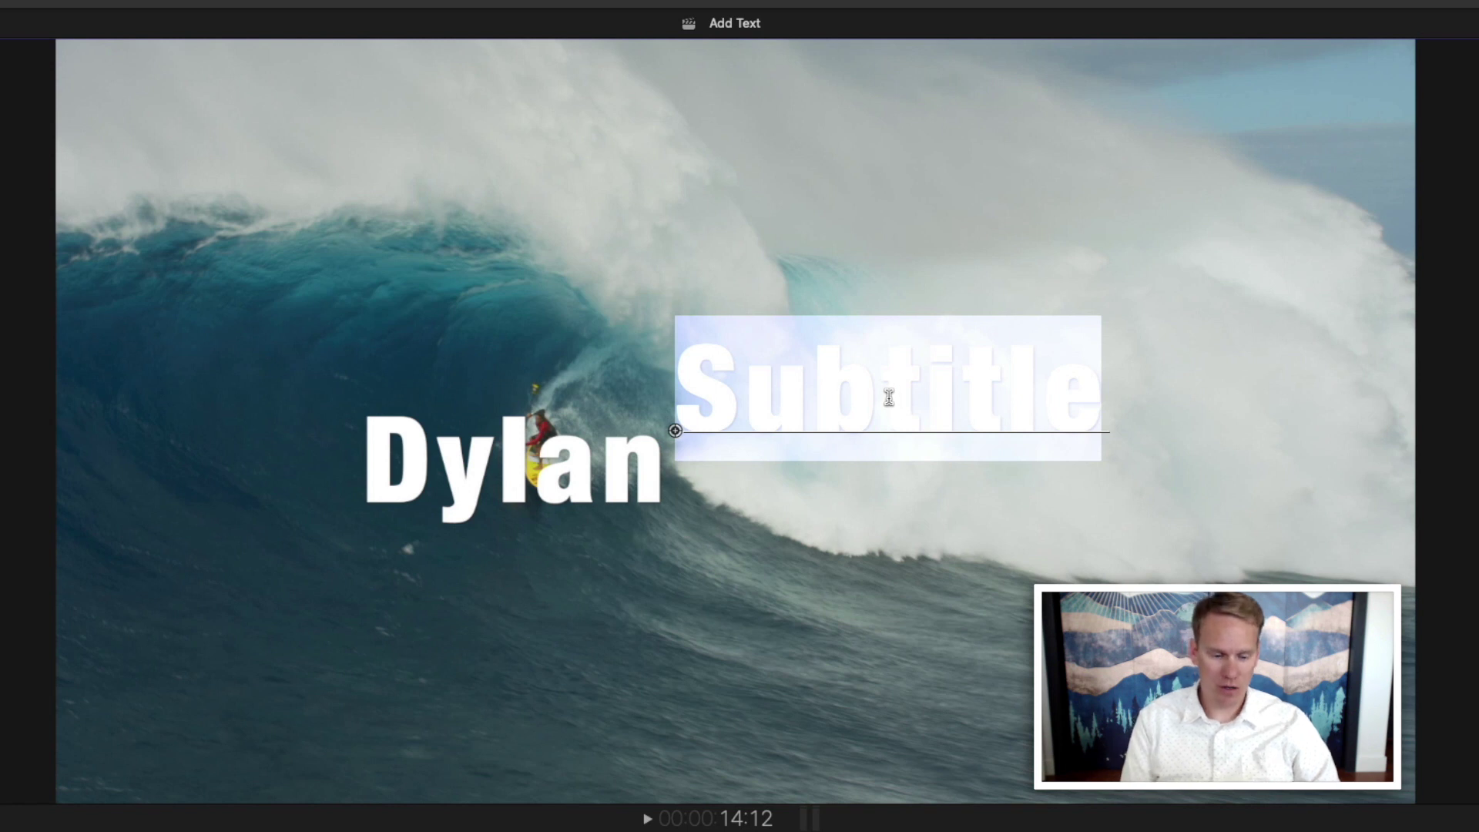
type("Surfer")
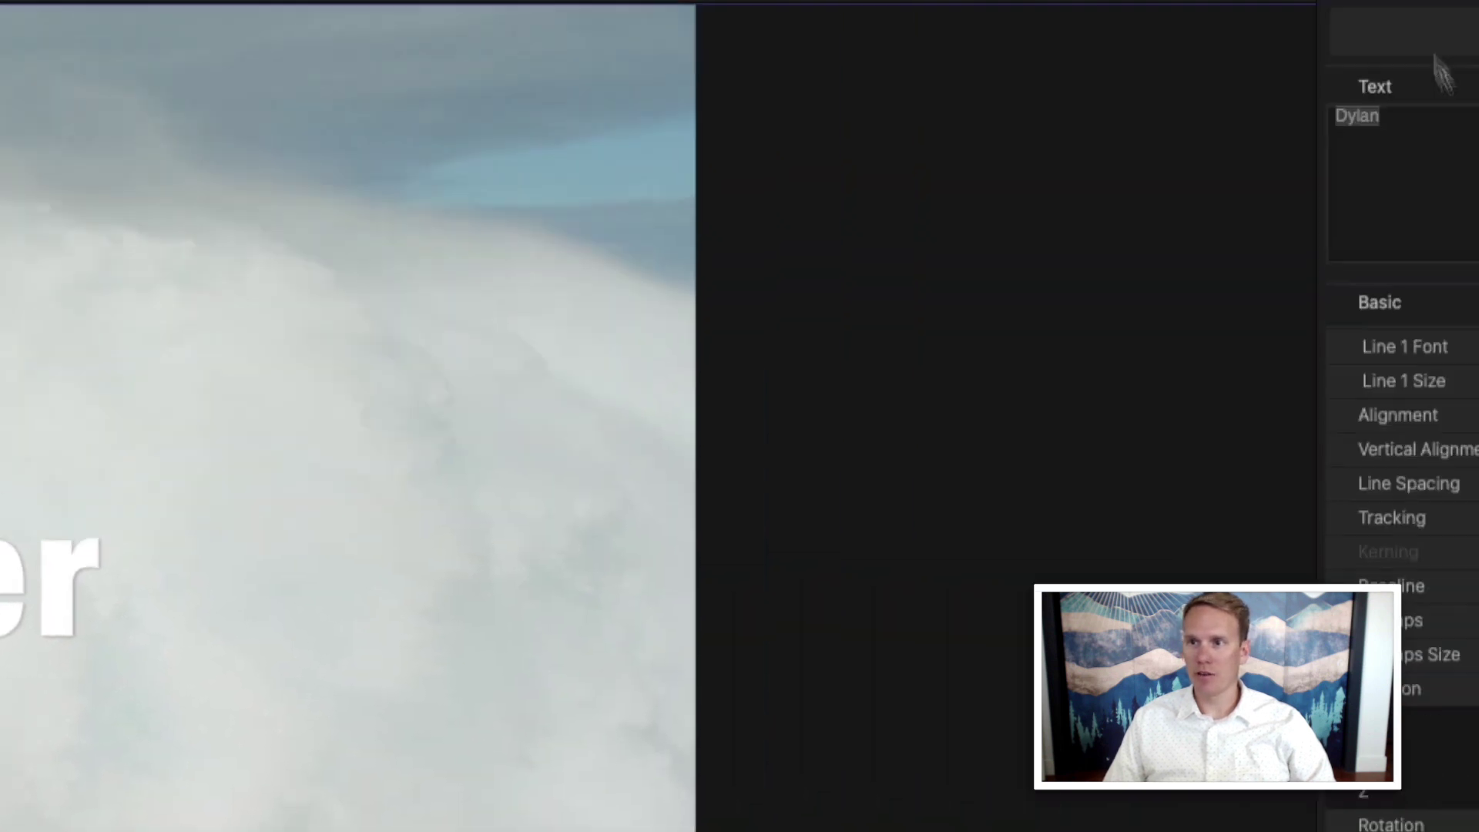
Change the first line from 'Dylan' to 'Great', then to 'Best', making it read Best Surfer.
left_click(1441, 115)
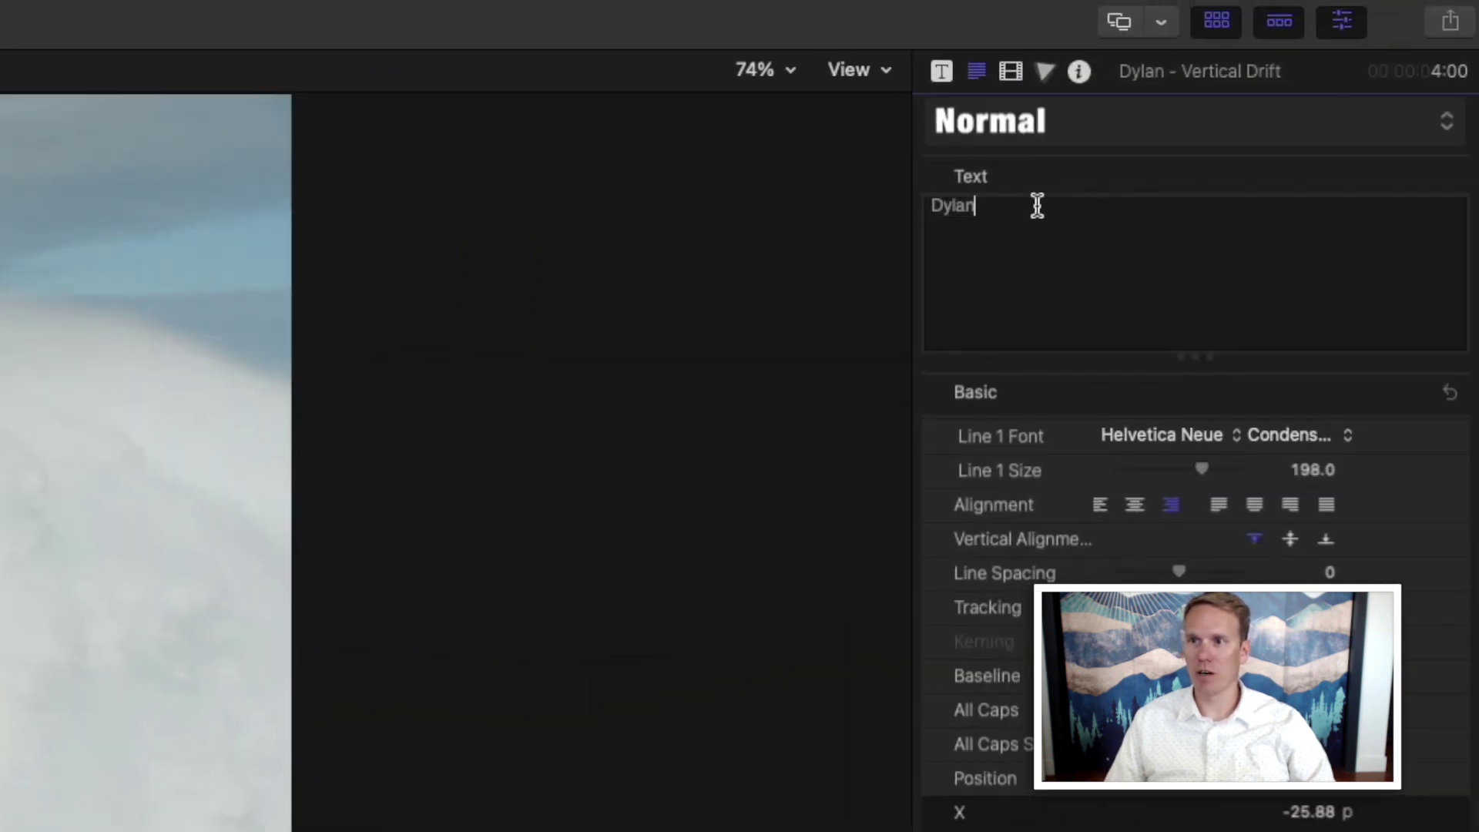
key("super+a")
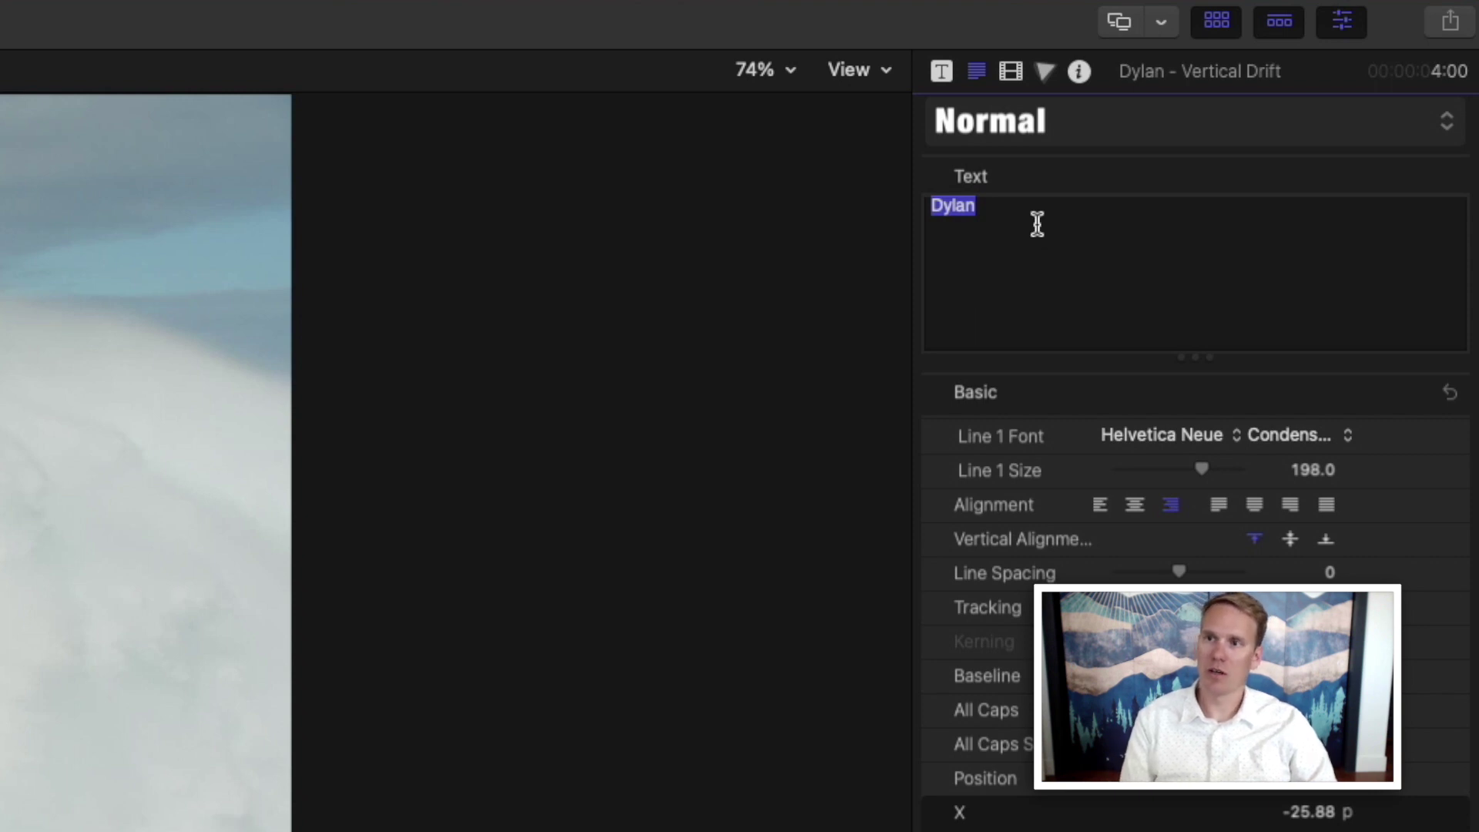
type("GreatSurfer")
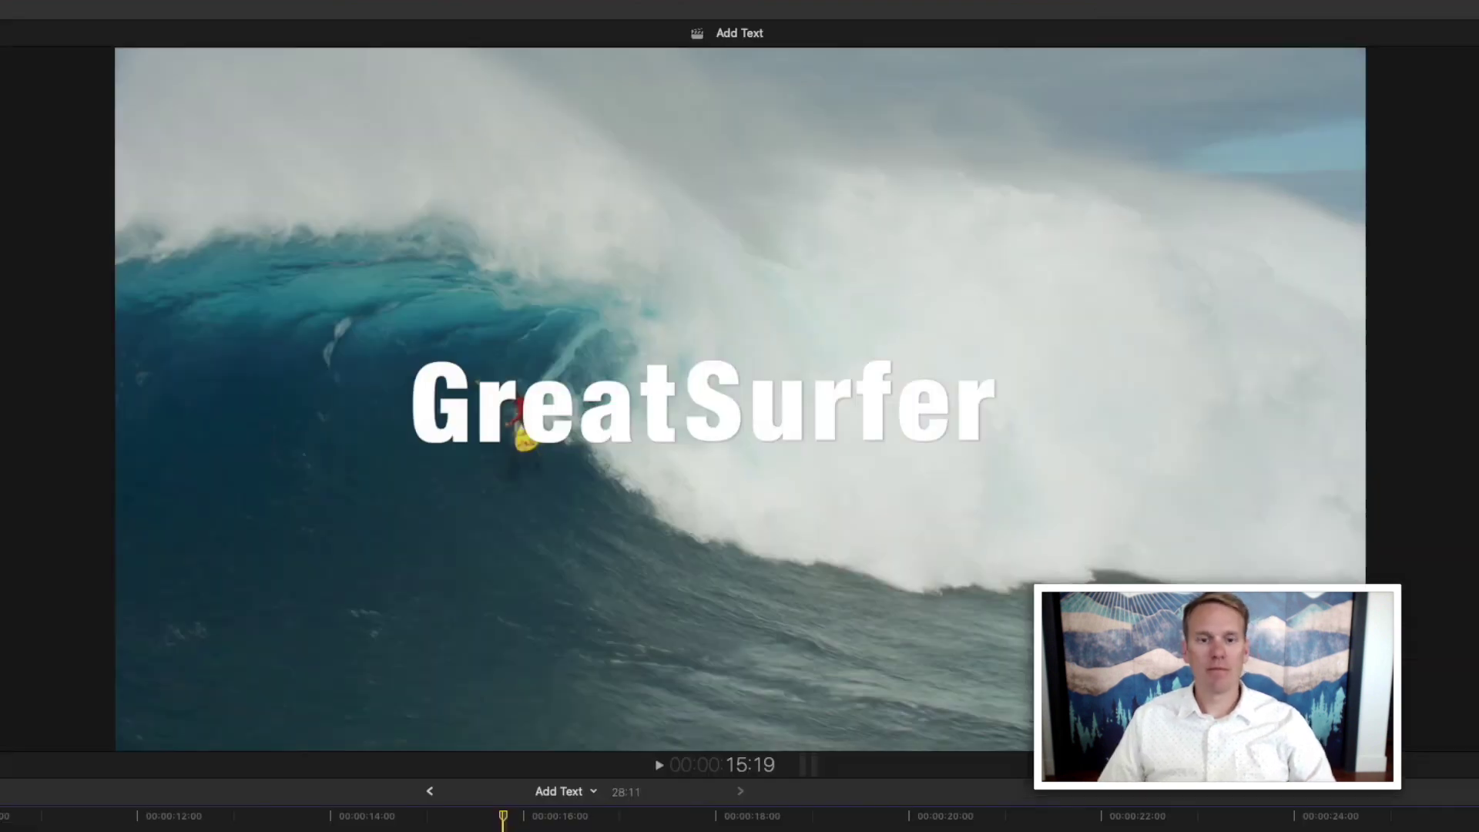
left_click(574, 428)
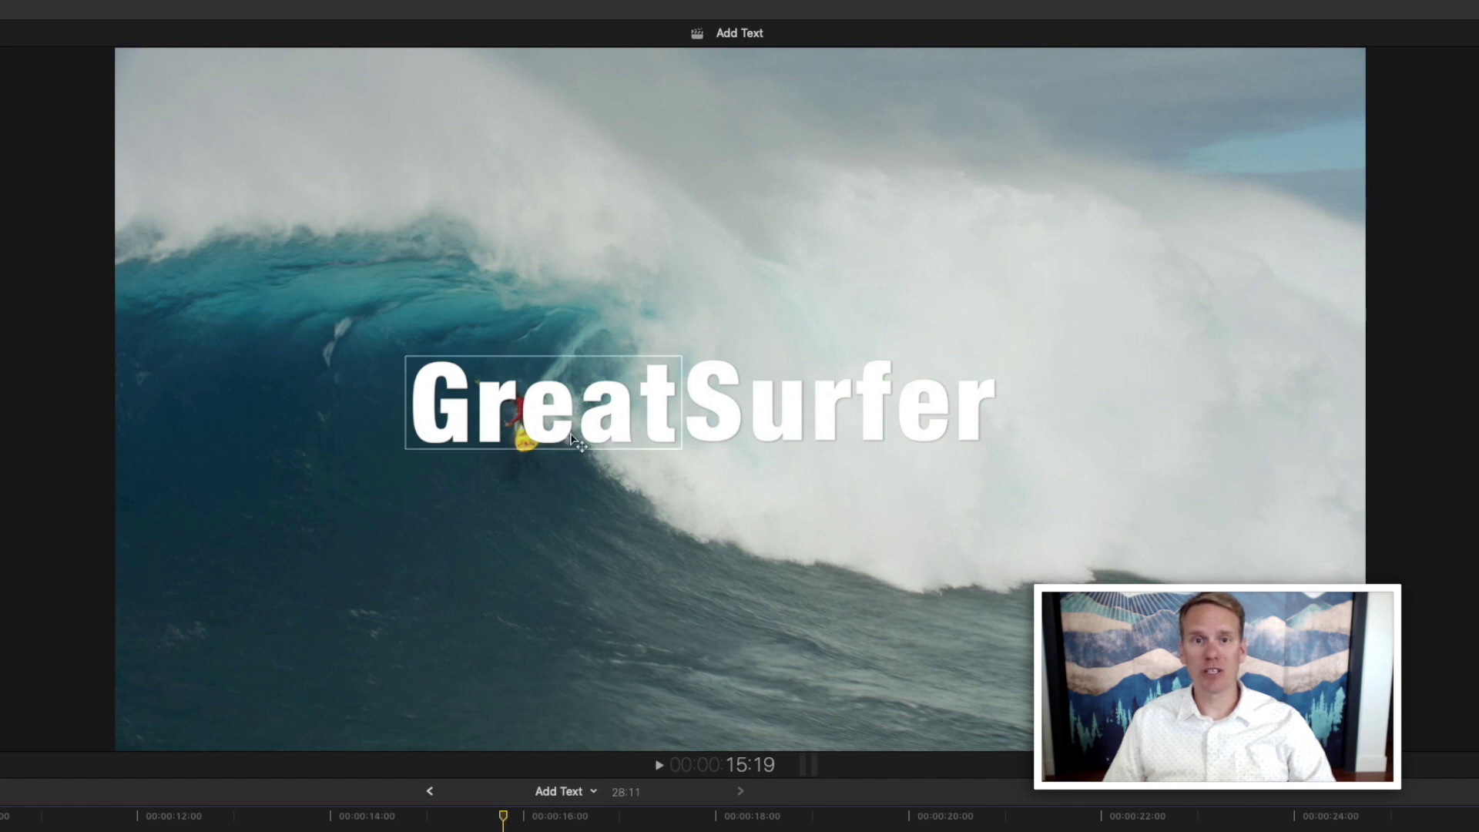
double_click(570, 423)
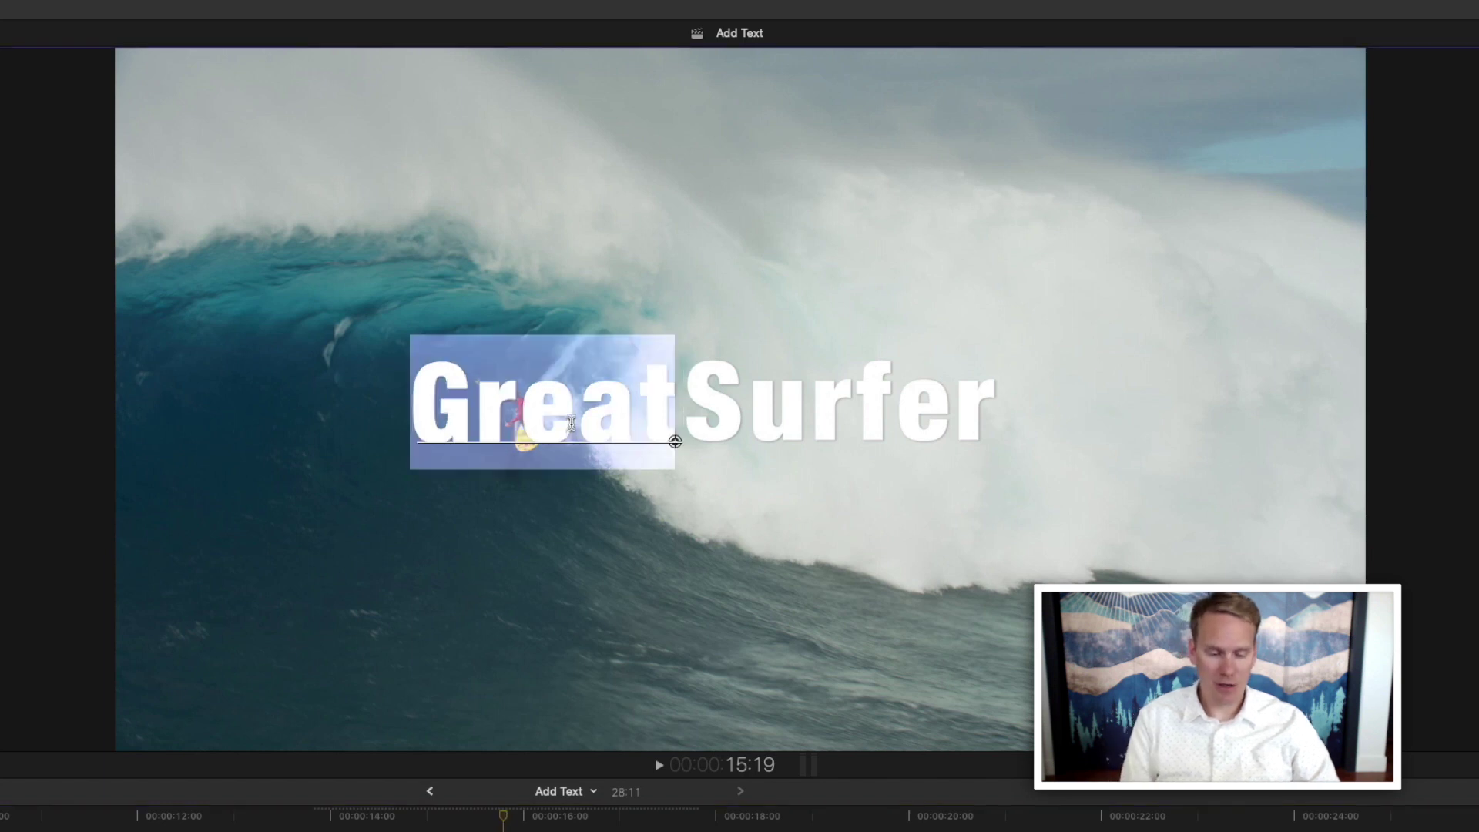
type("Best")
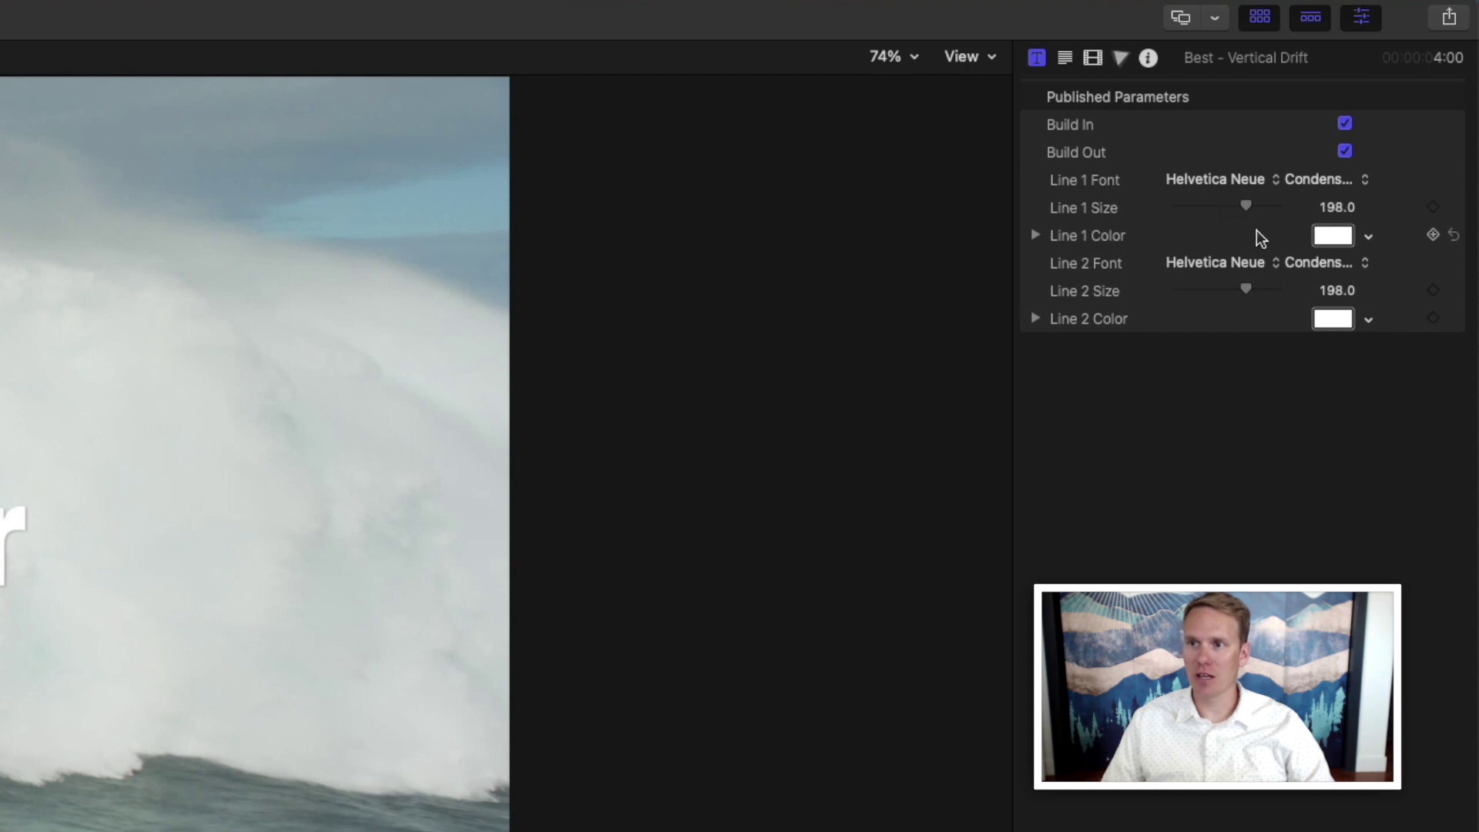
In the Text Inspector, set Line 1 to the High Tide font at size 281.
left_click(1067, 60)
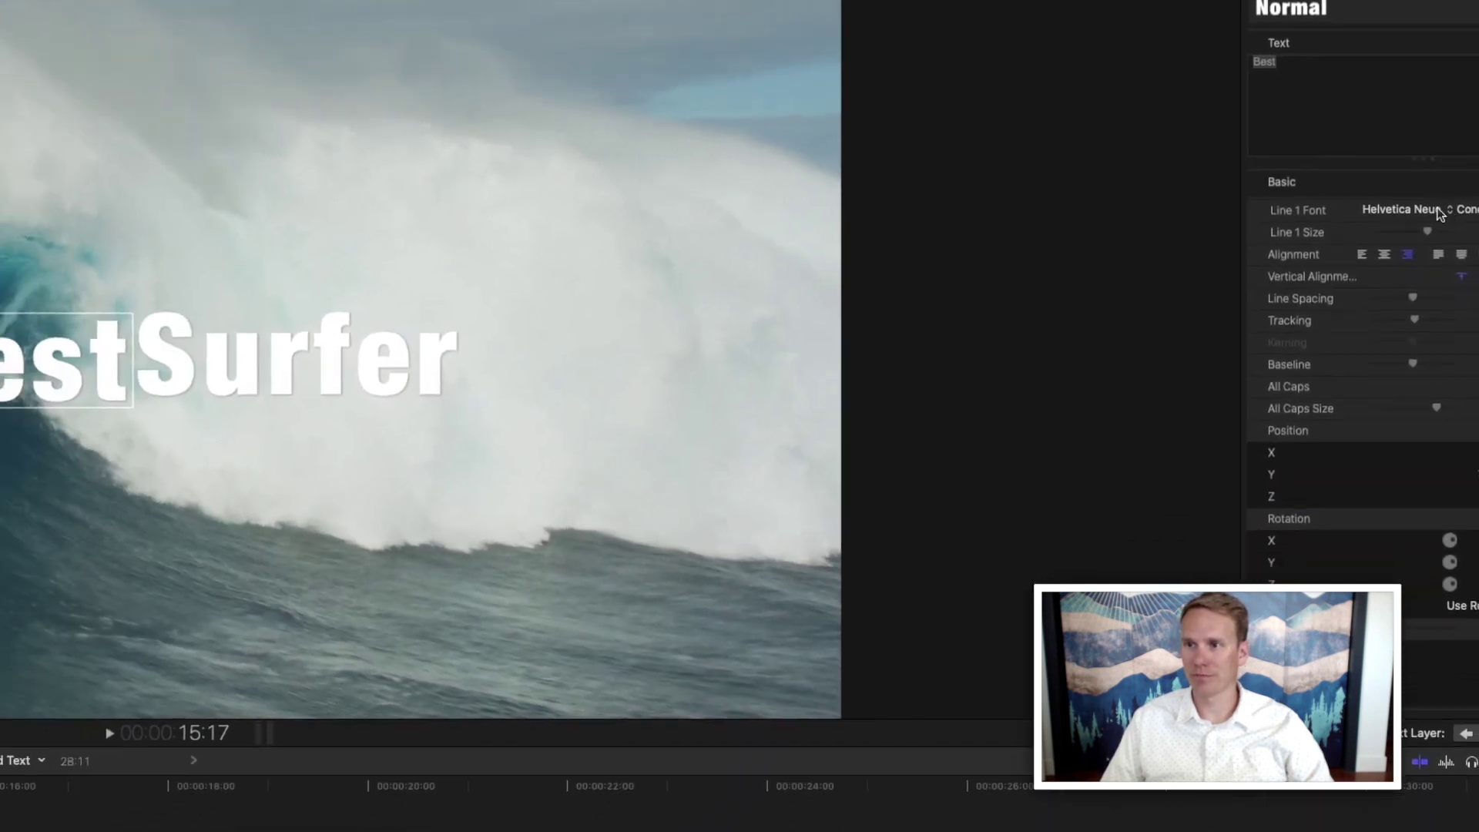
left_click(1456, 232)
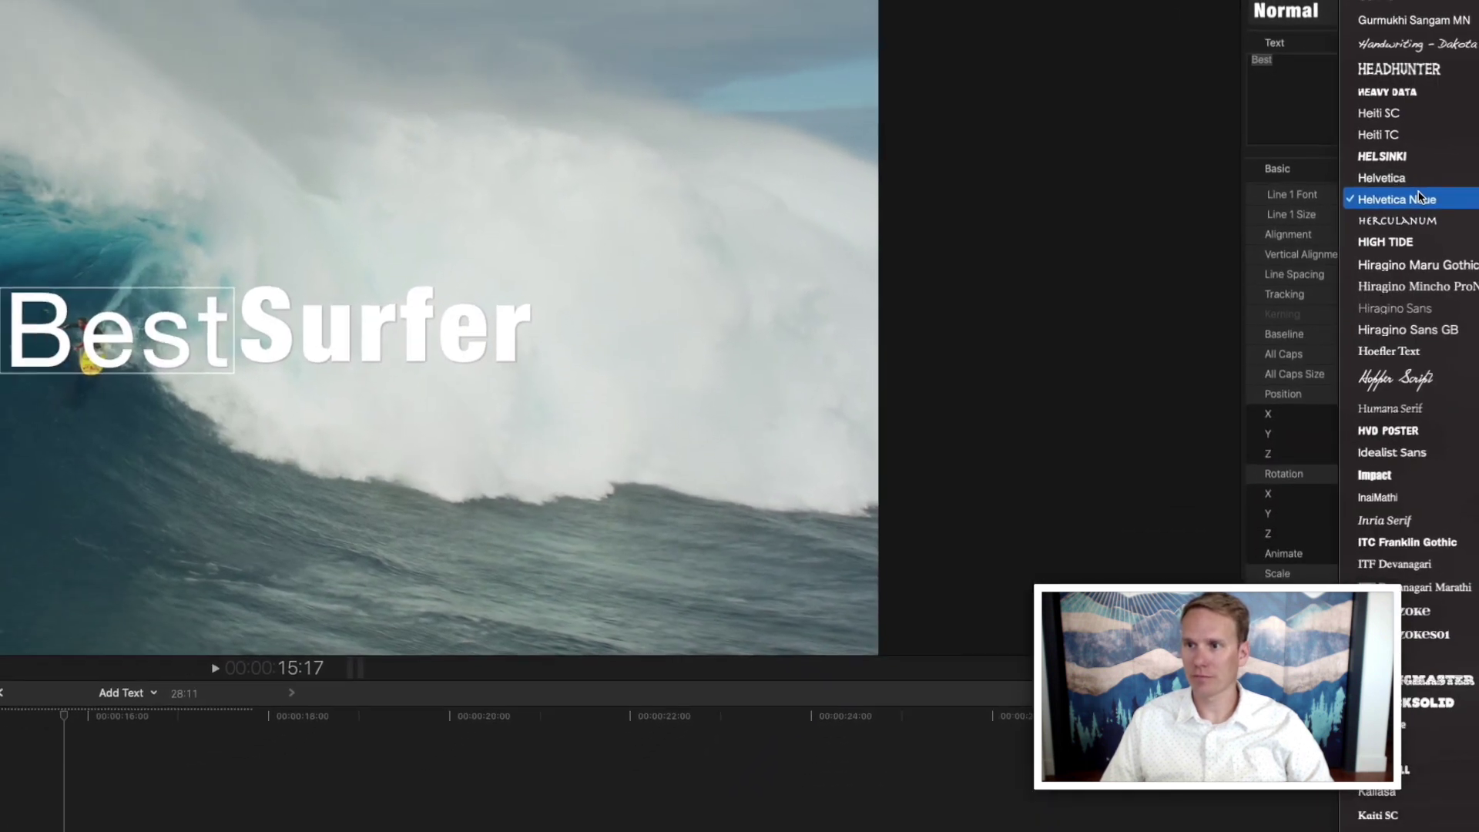
left_click(1348, 237)
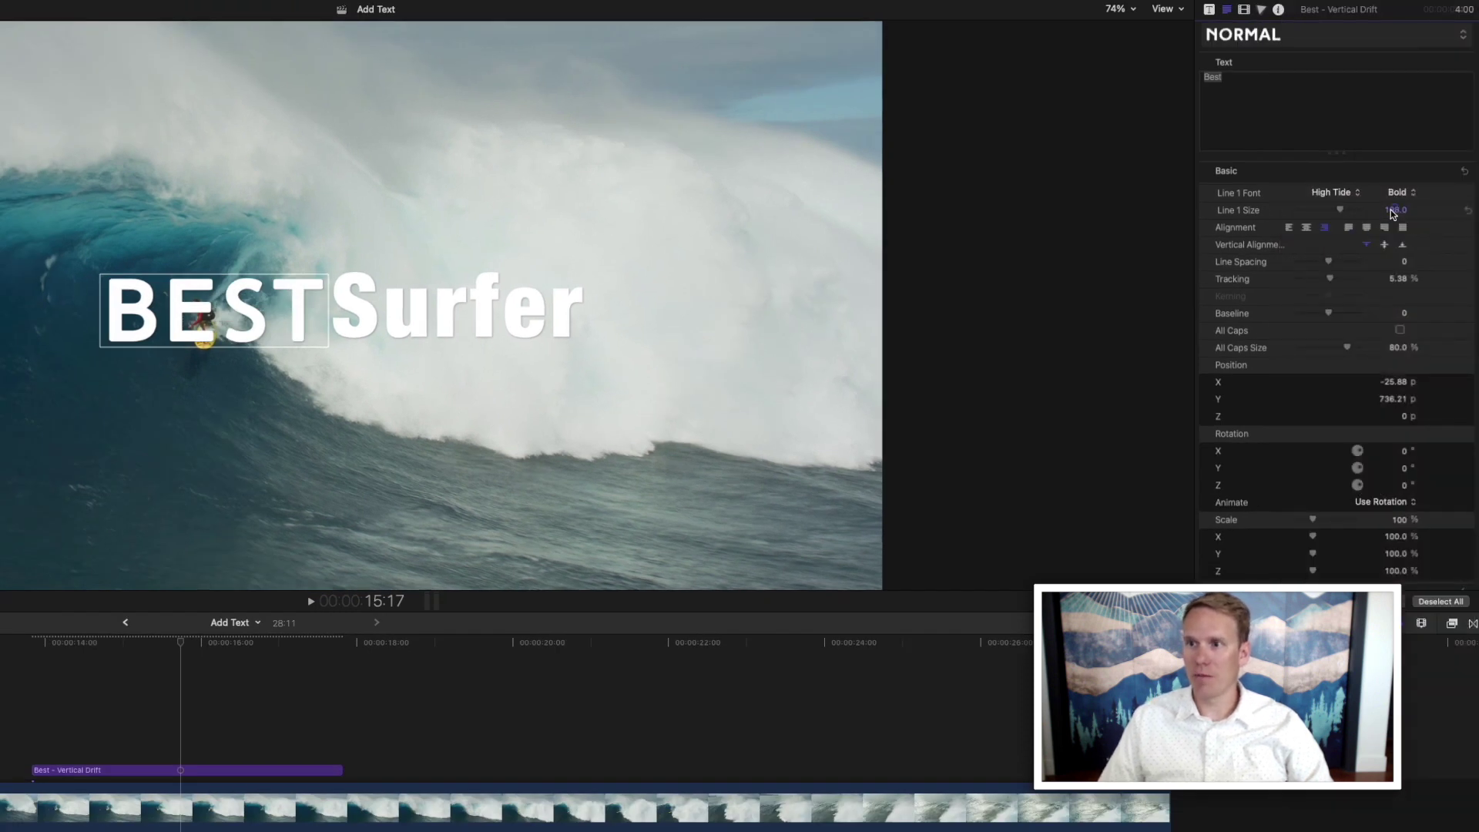
left_click_drag(1393, 214, 1406, 258)
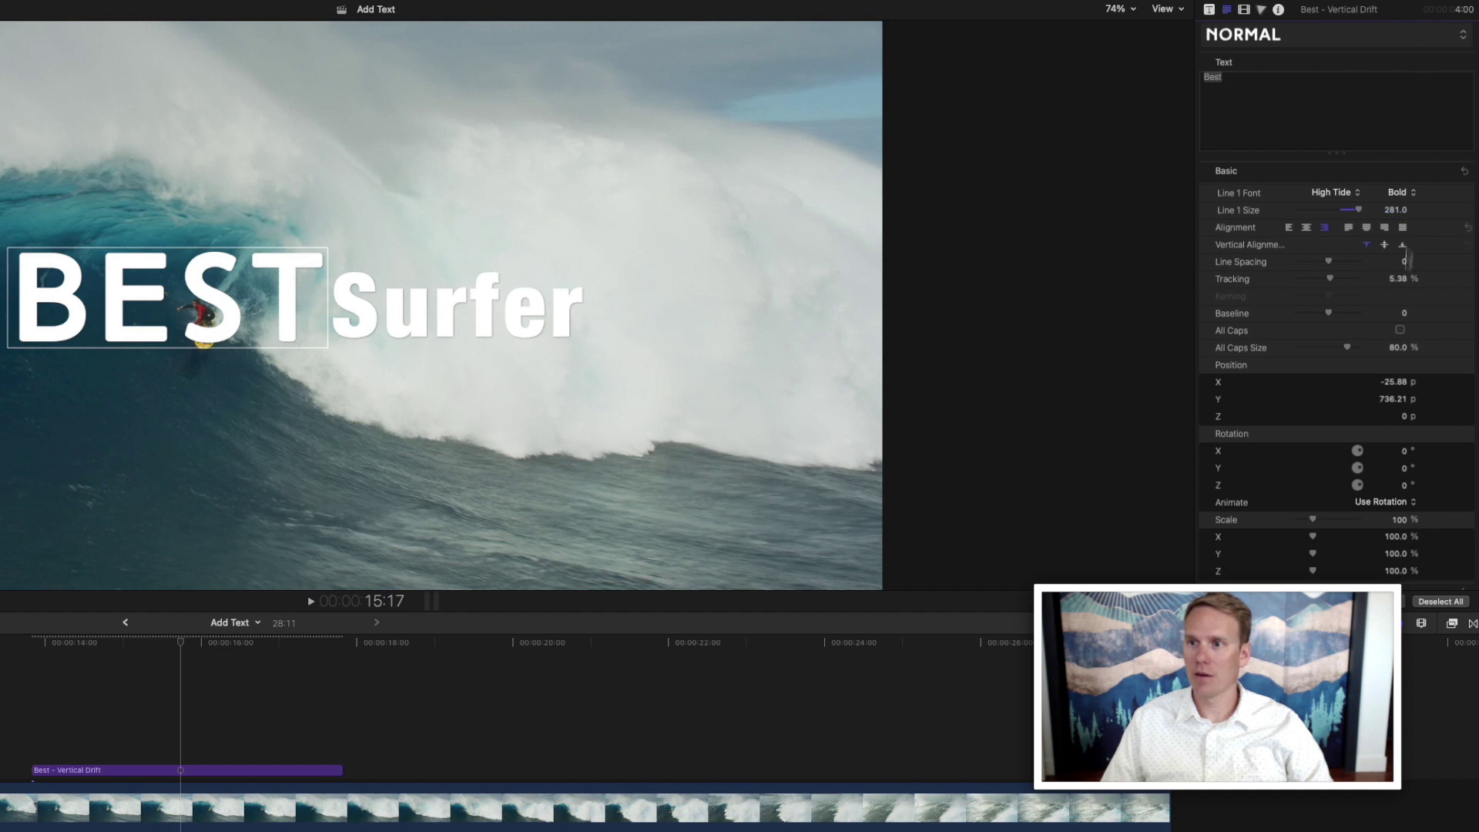
scroll(1356, 312, "down", 4)
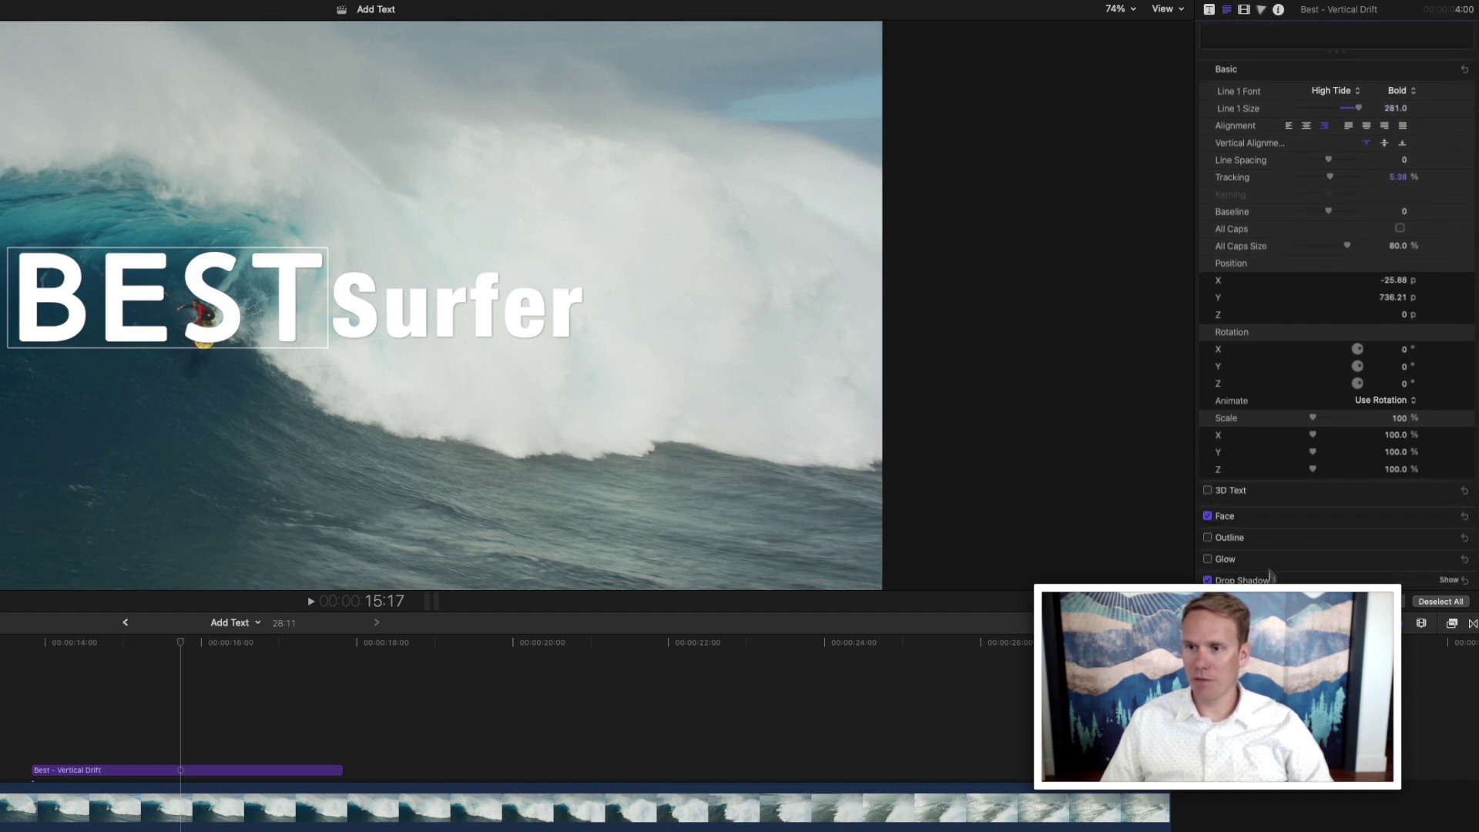
Fill BEST with a teal face colour at 40.84% opacity, undoing the blur so its letters stay sharp.
left_click(1442, 516)
scroll(1398, 501, "down", 2)
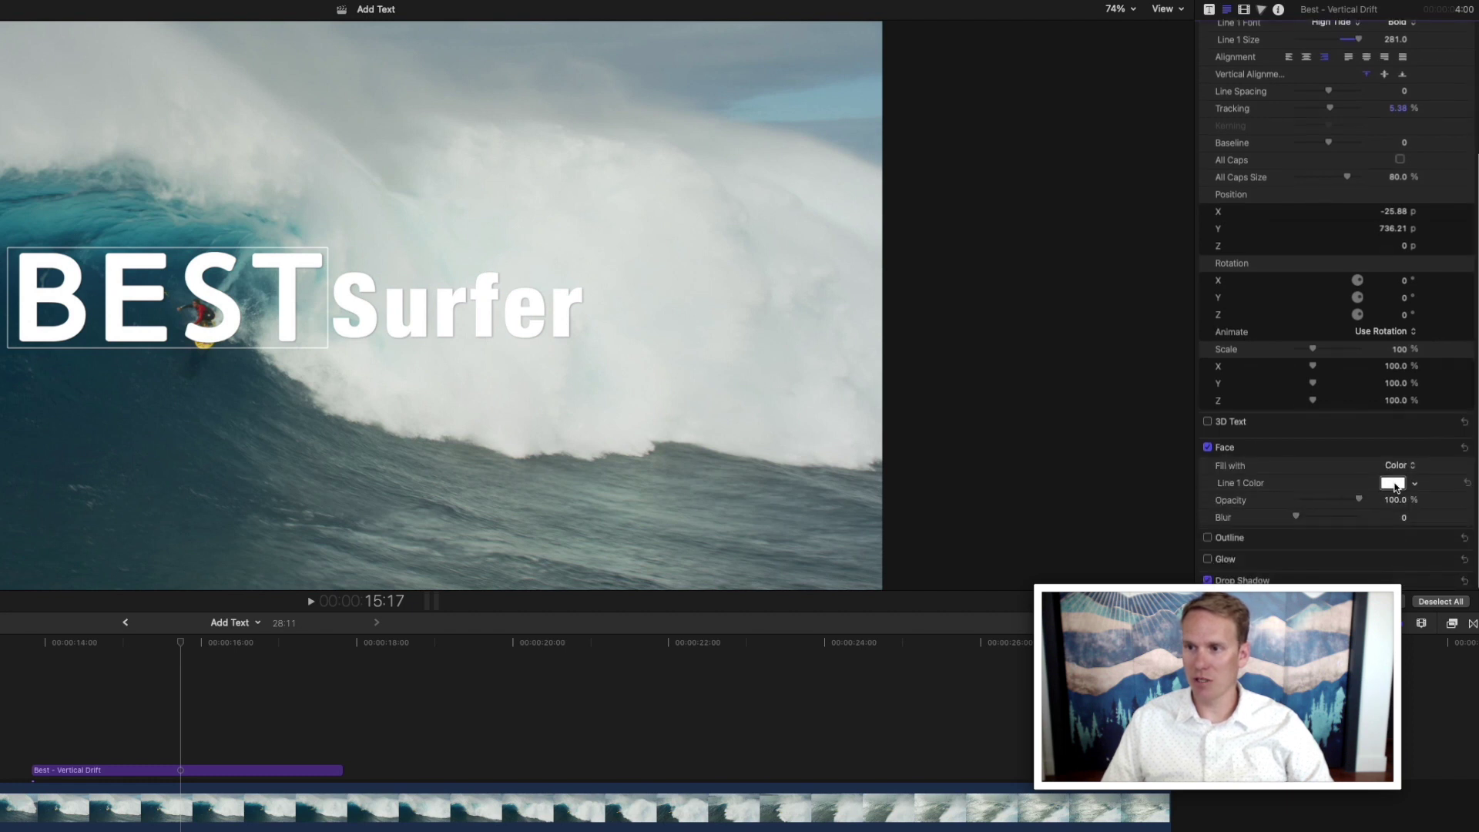
left_click(1396, 486)
left_click_drag(1379, 495, 1319, 520)
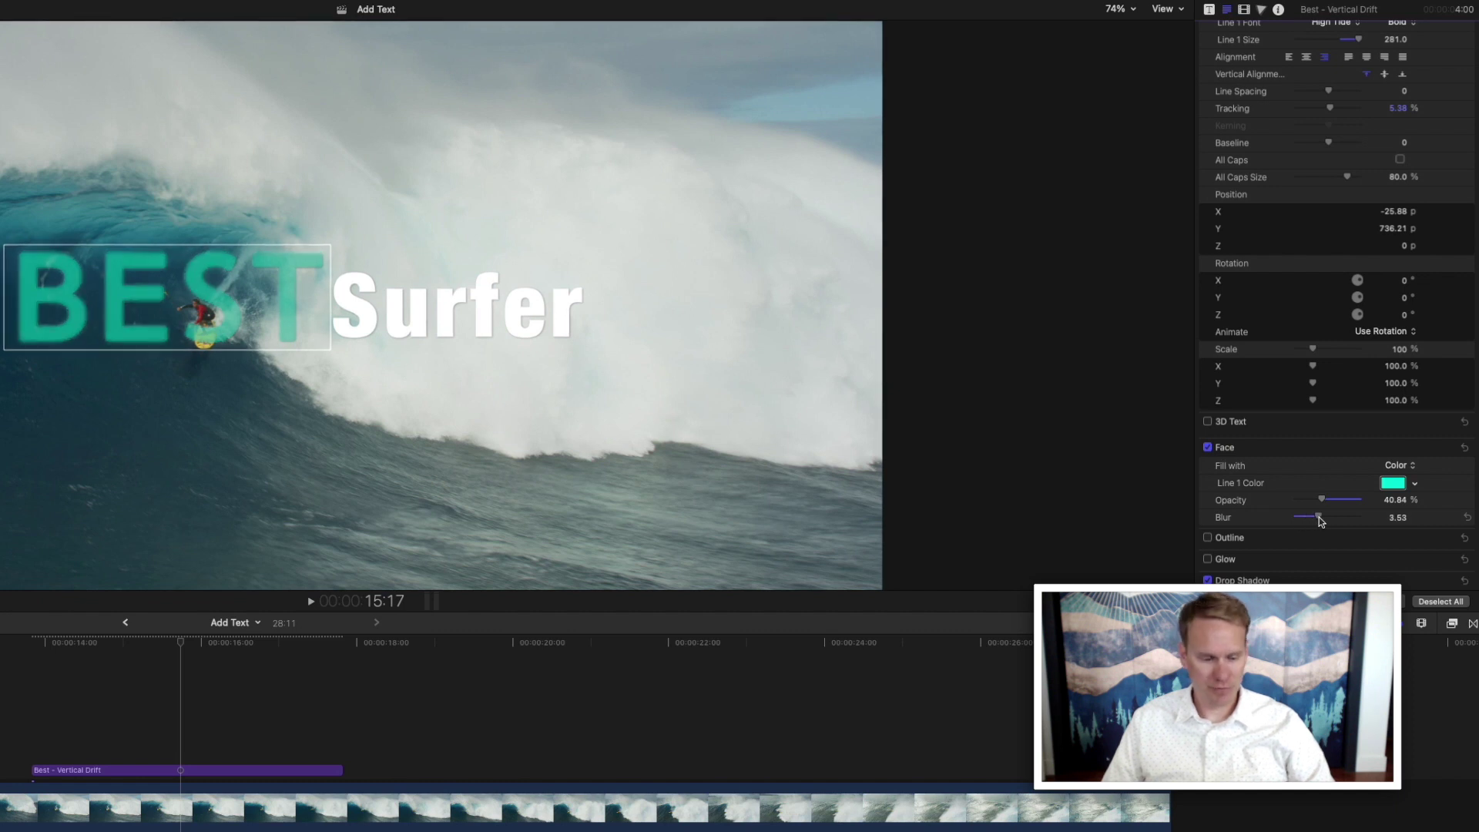
key("super+z")
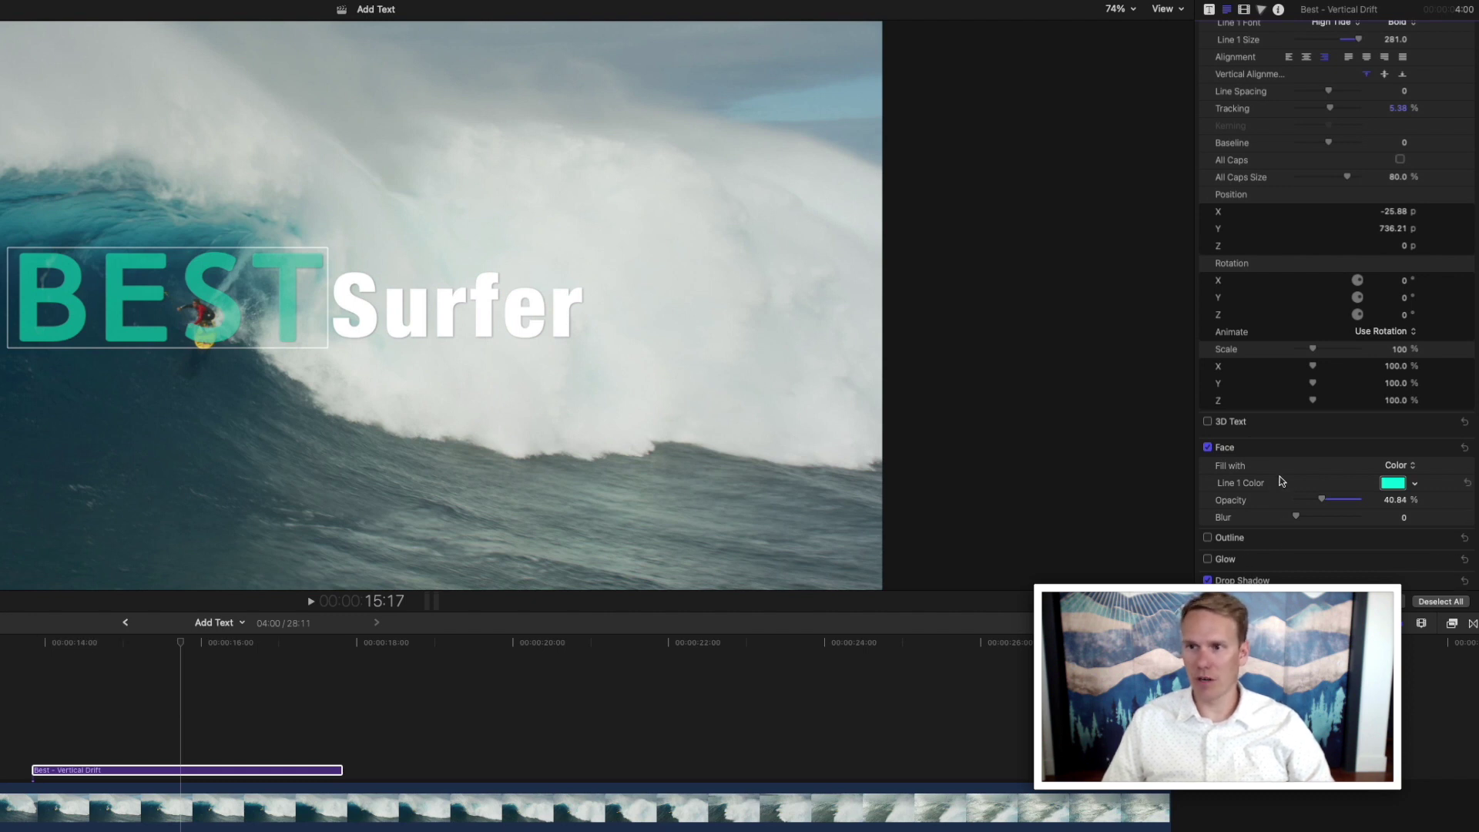
left_click(516, 310)
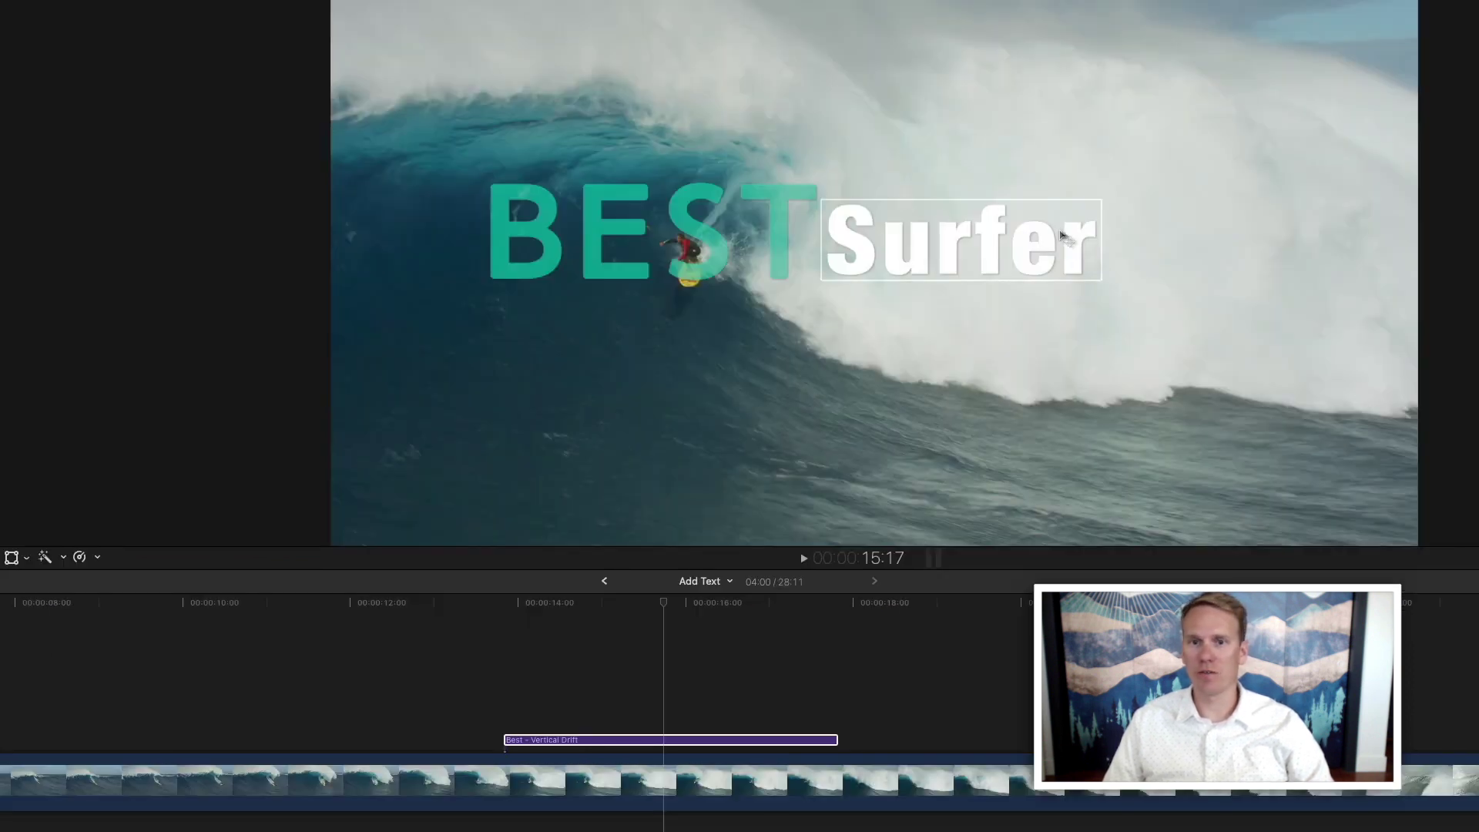
key("space")
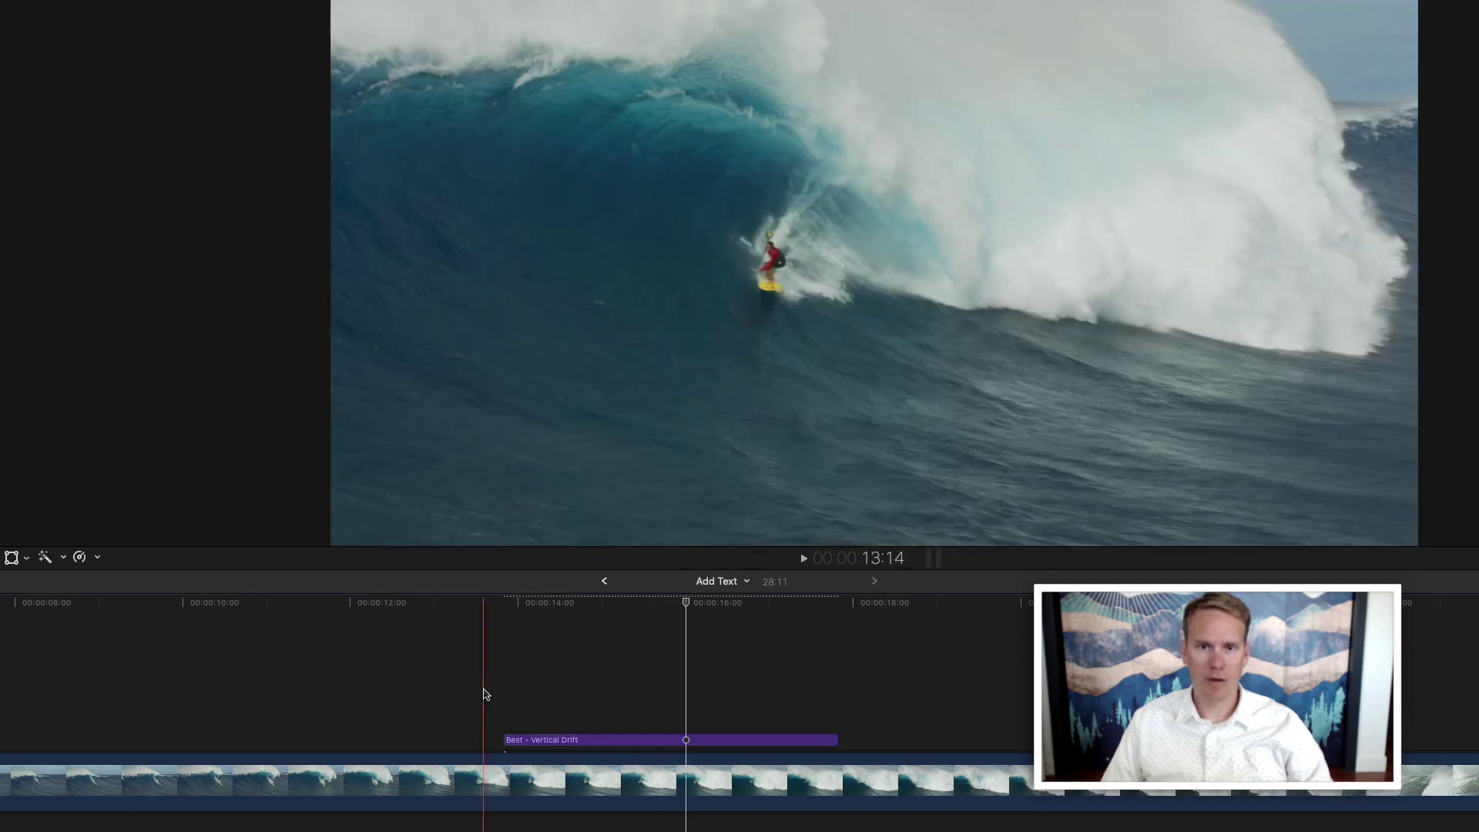
key("space")
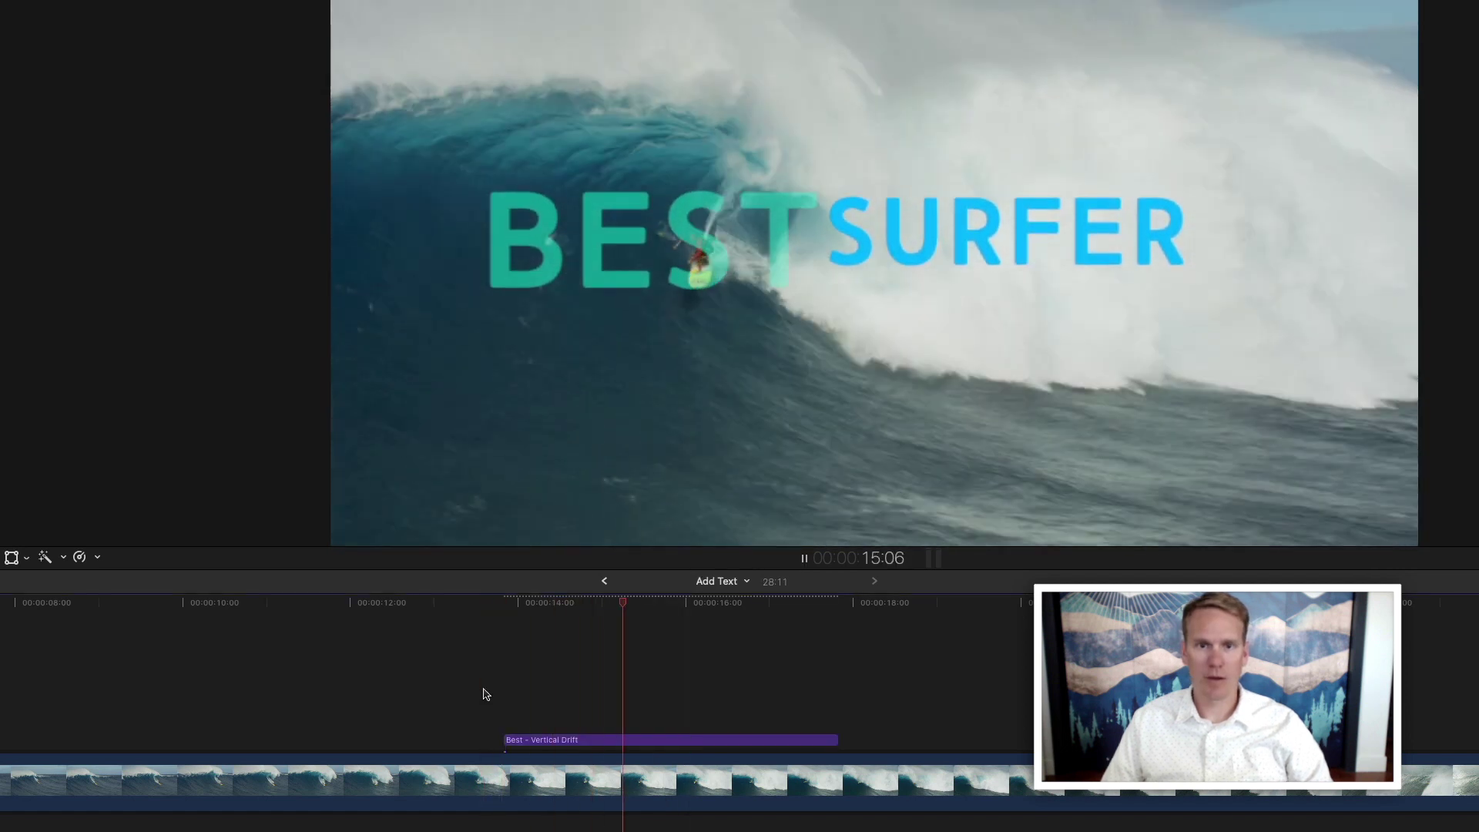
key("space")
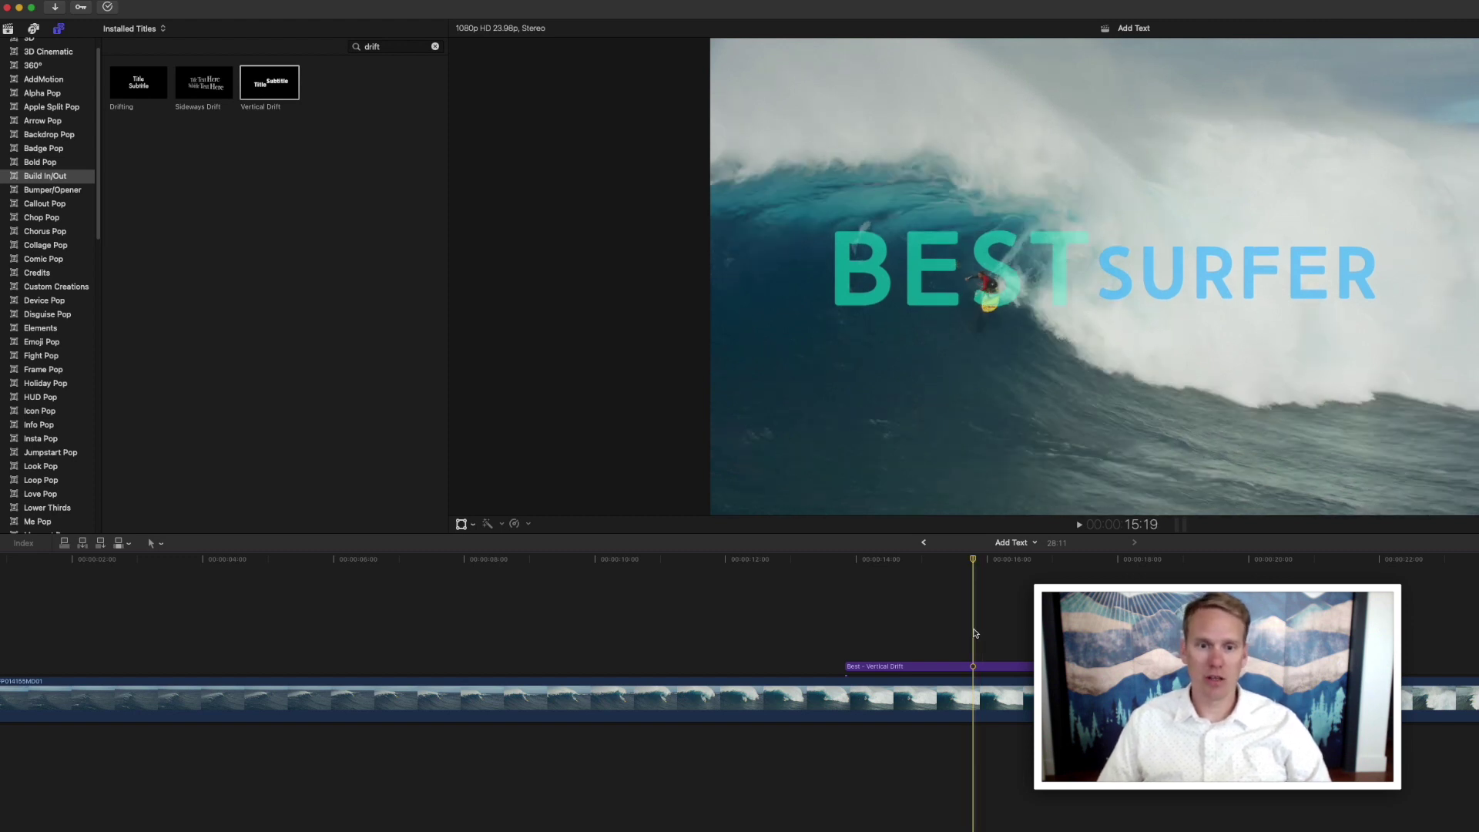
left_click(974, 666)
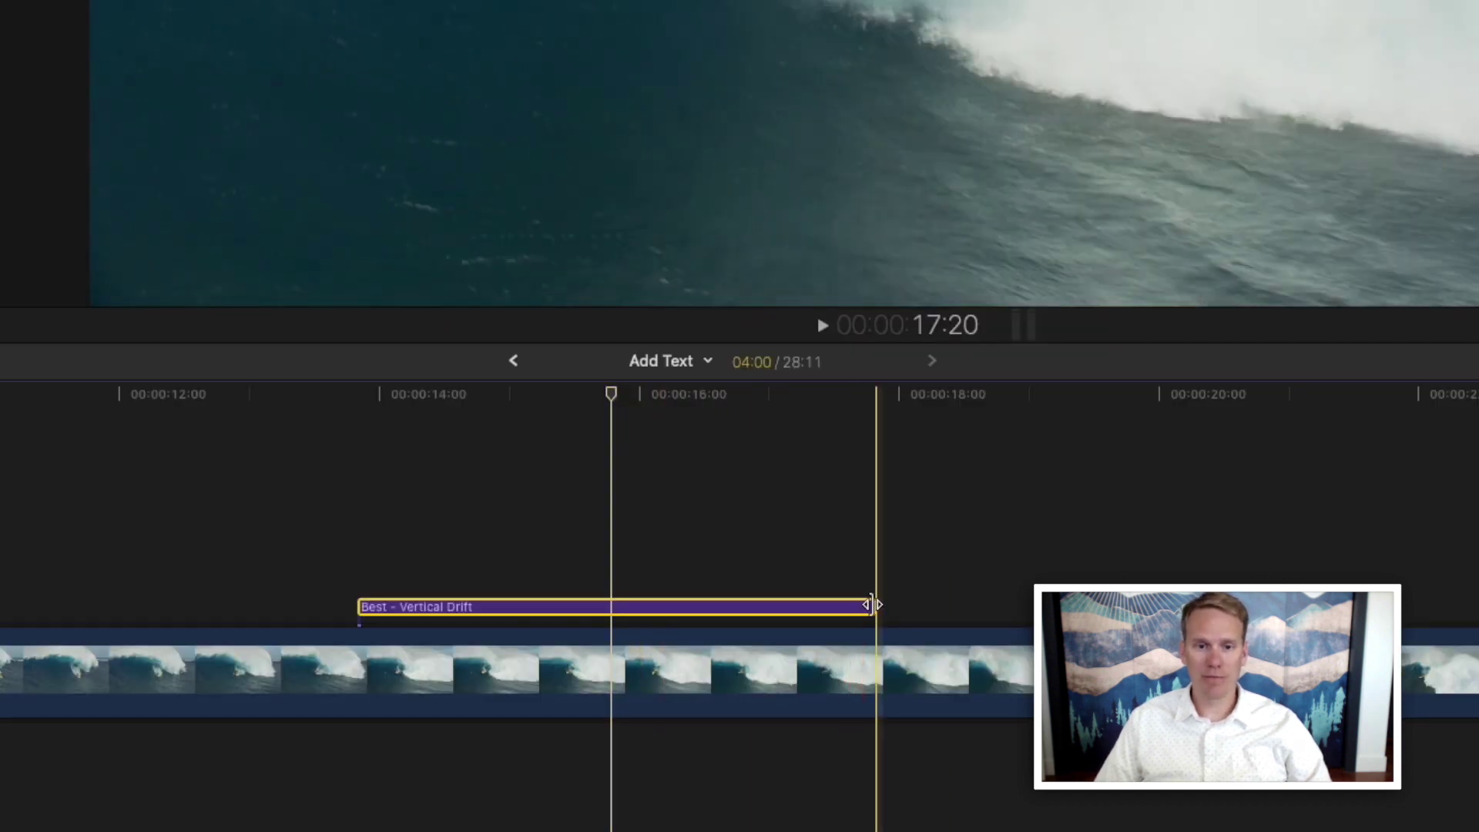
Extend the Best - Vertical Drift title clip's end, then give it an exact 4:00 duration.
left_click_drag(872, 605, 1015, 577)
left_click(756, 610)
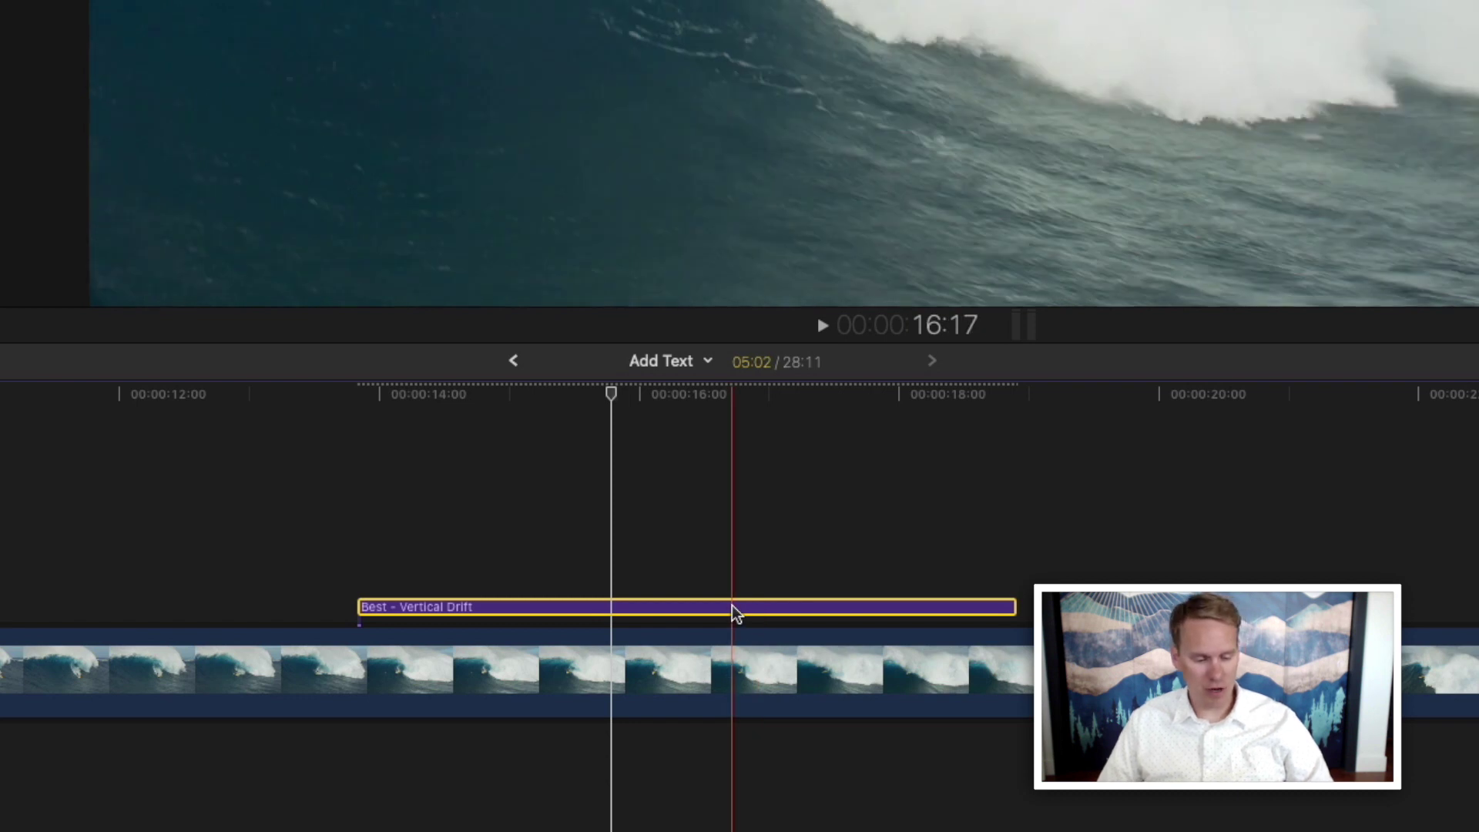
key("ctrl+d")
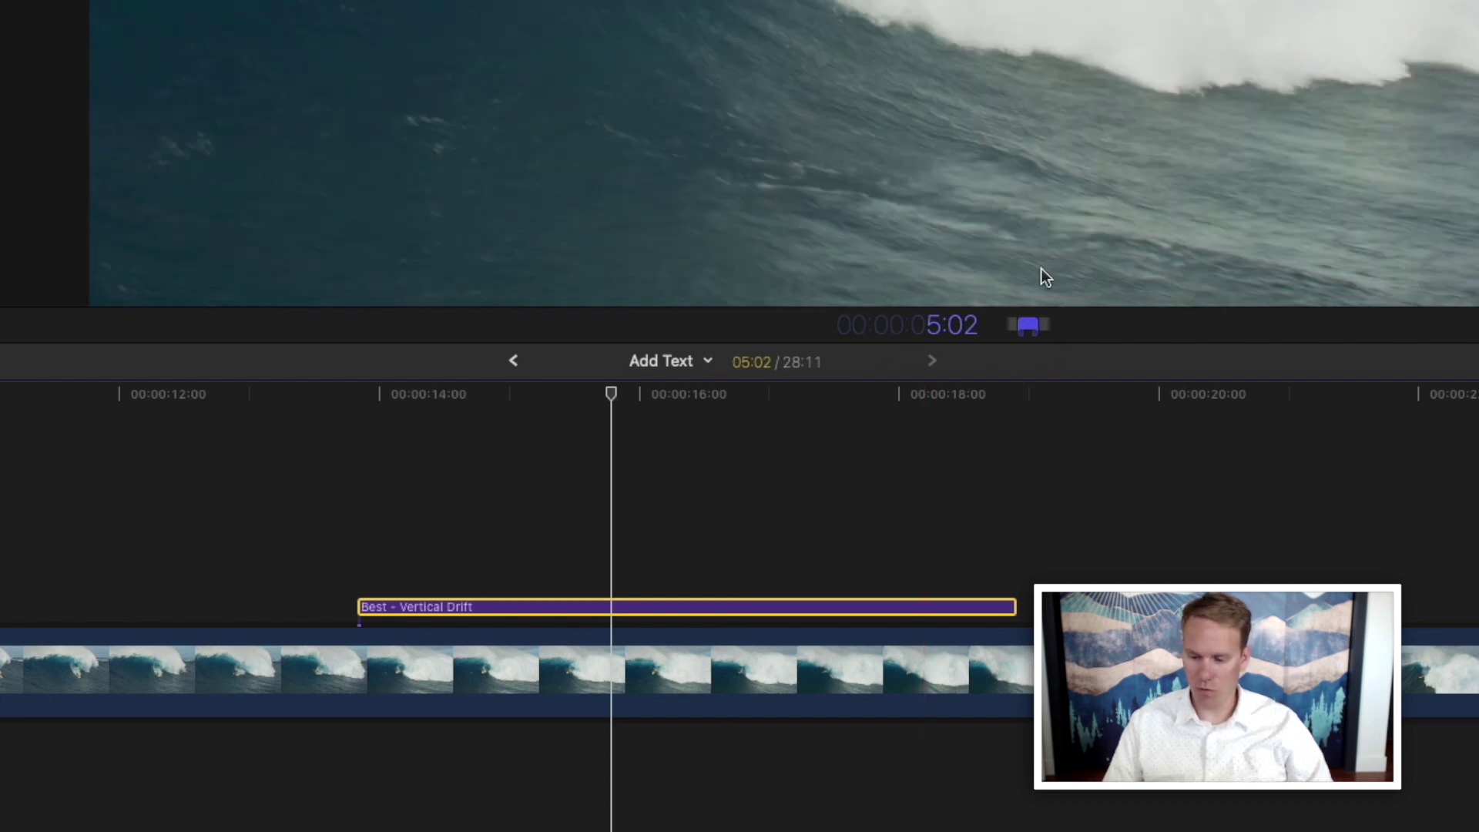
type("400")
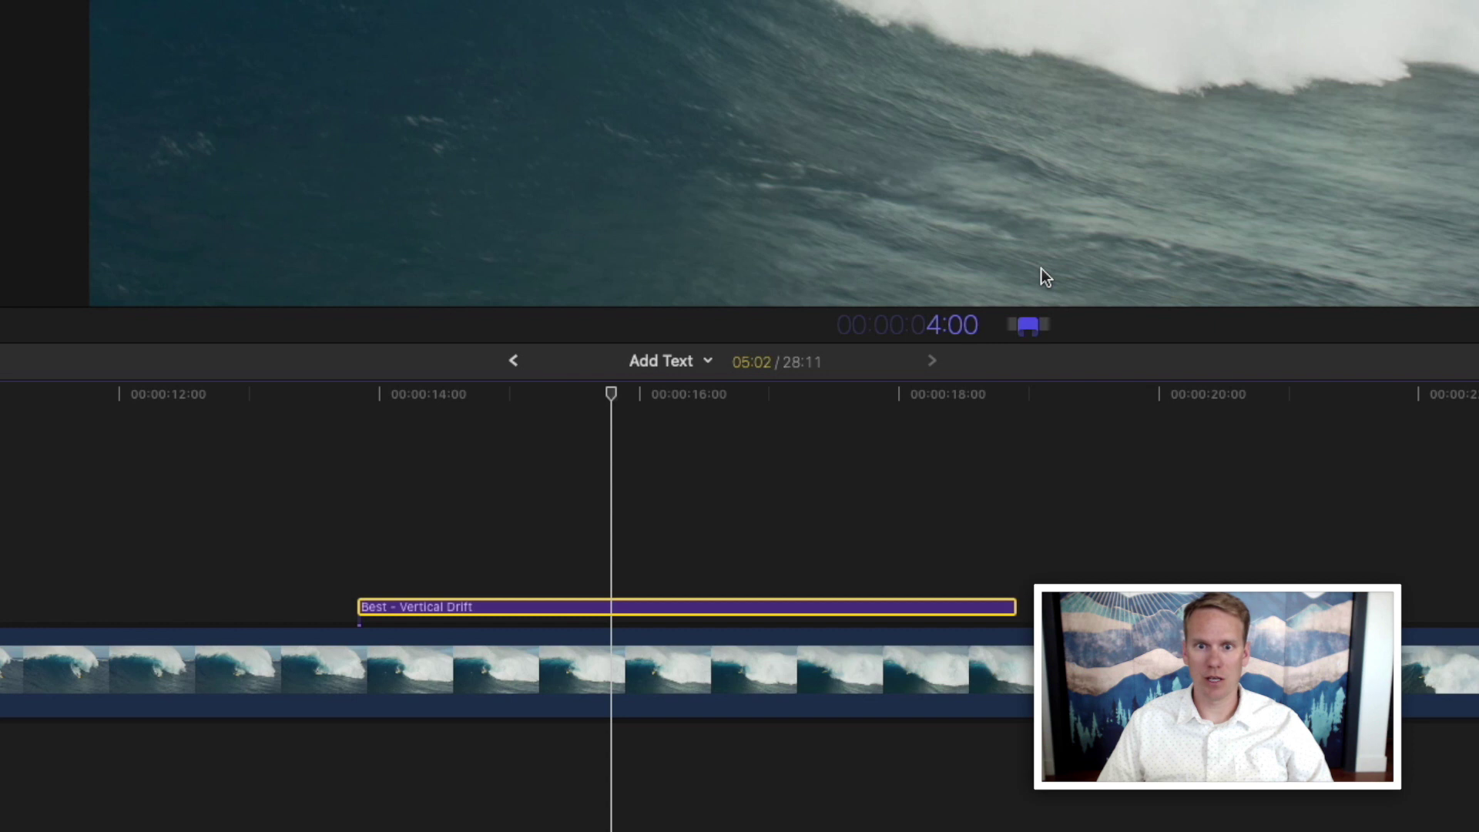
key("Return")
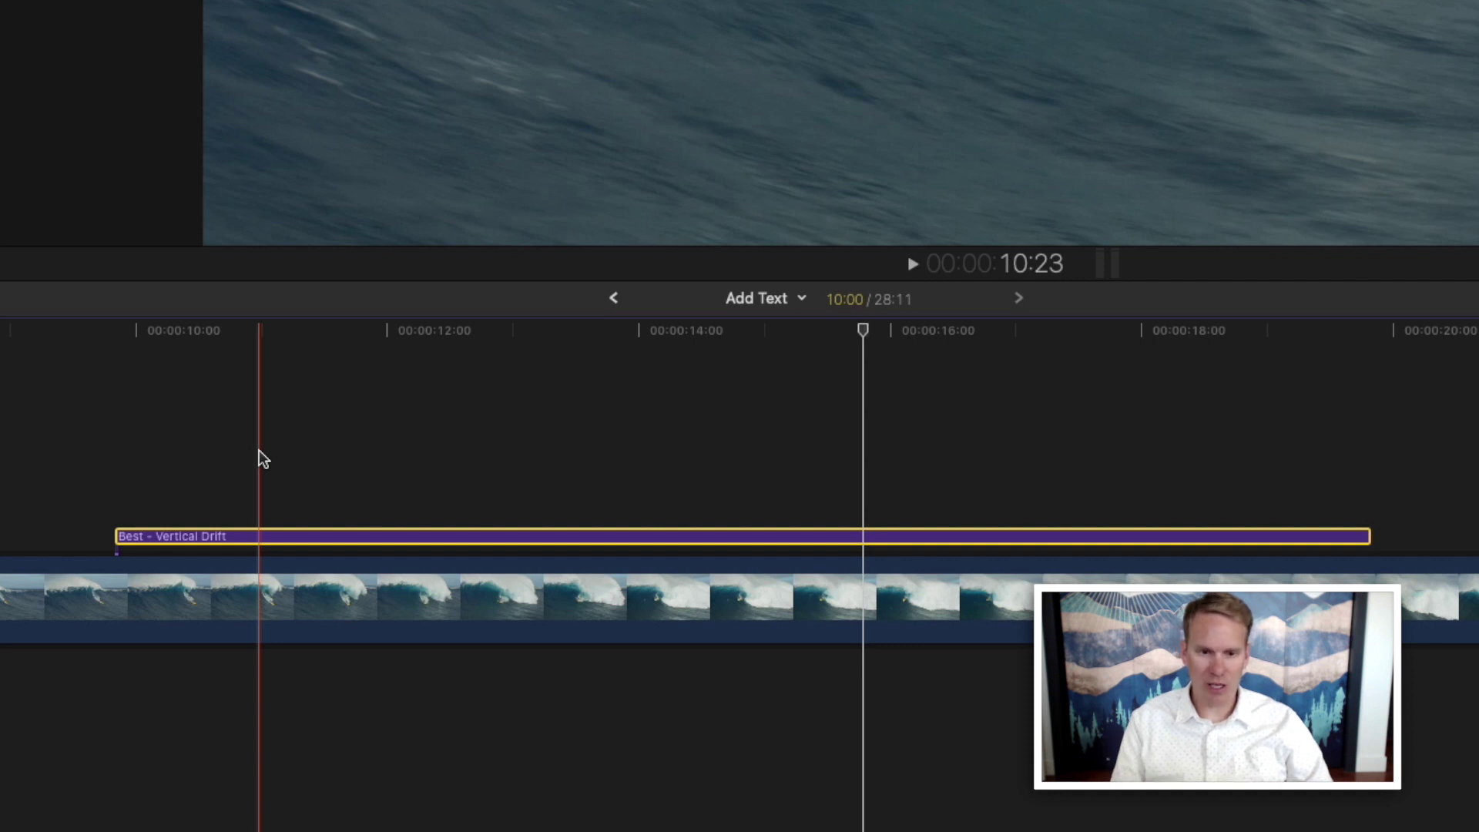
Trim the BEST SURFER title to run from about 11 s to 16.8 s, 5:21 long.
key("alt+bracketleft")
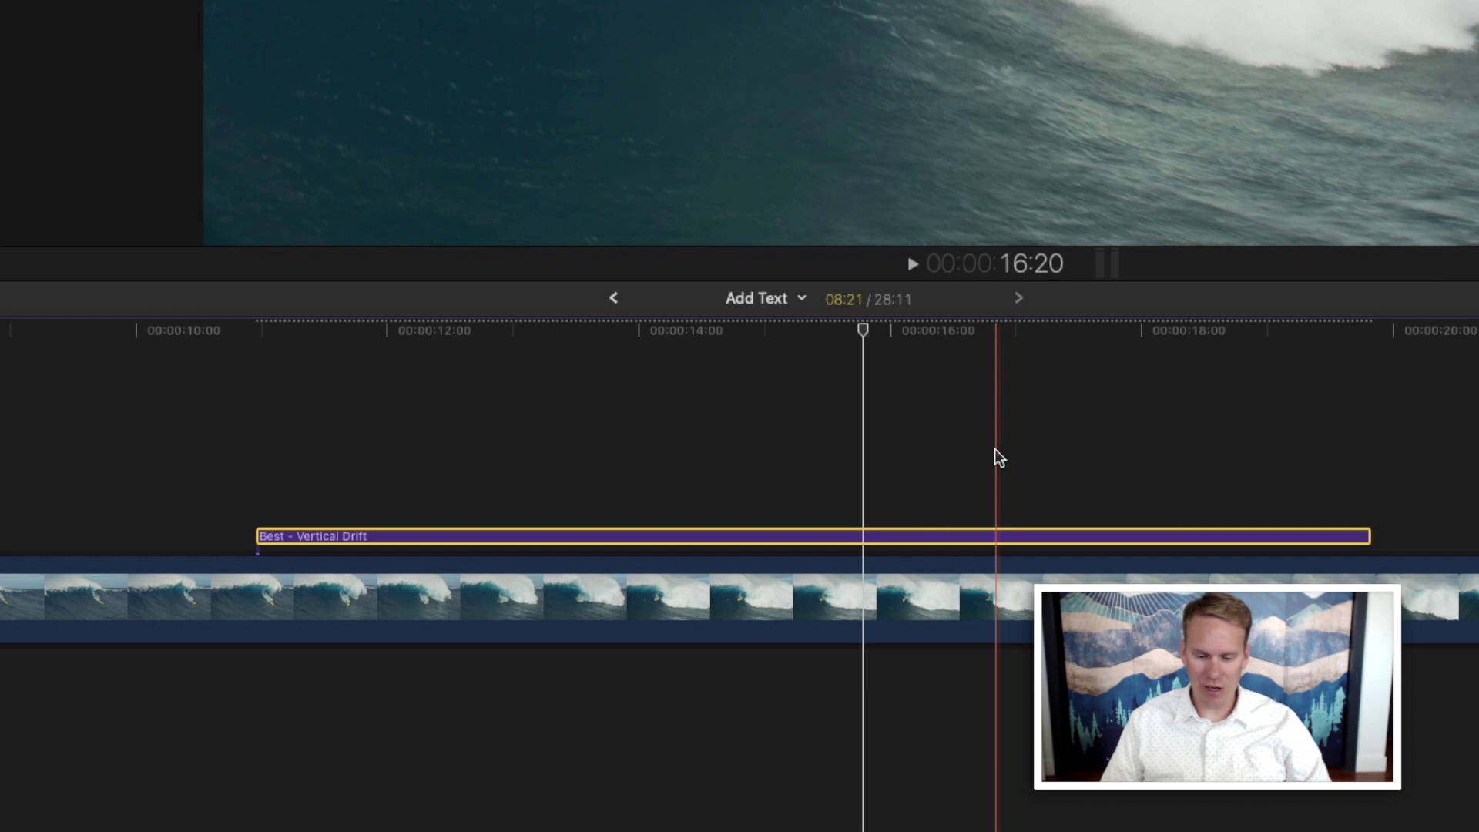
key("alt+bracketright")
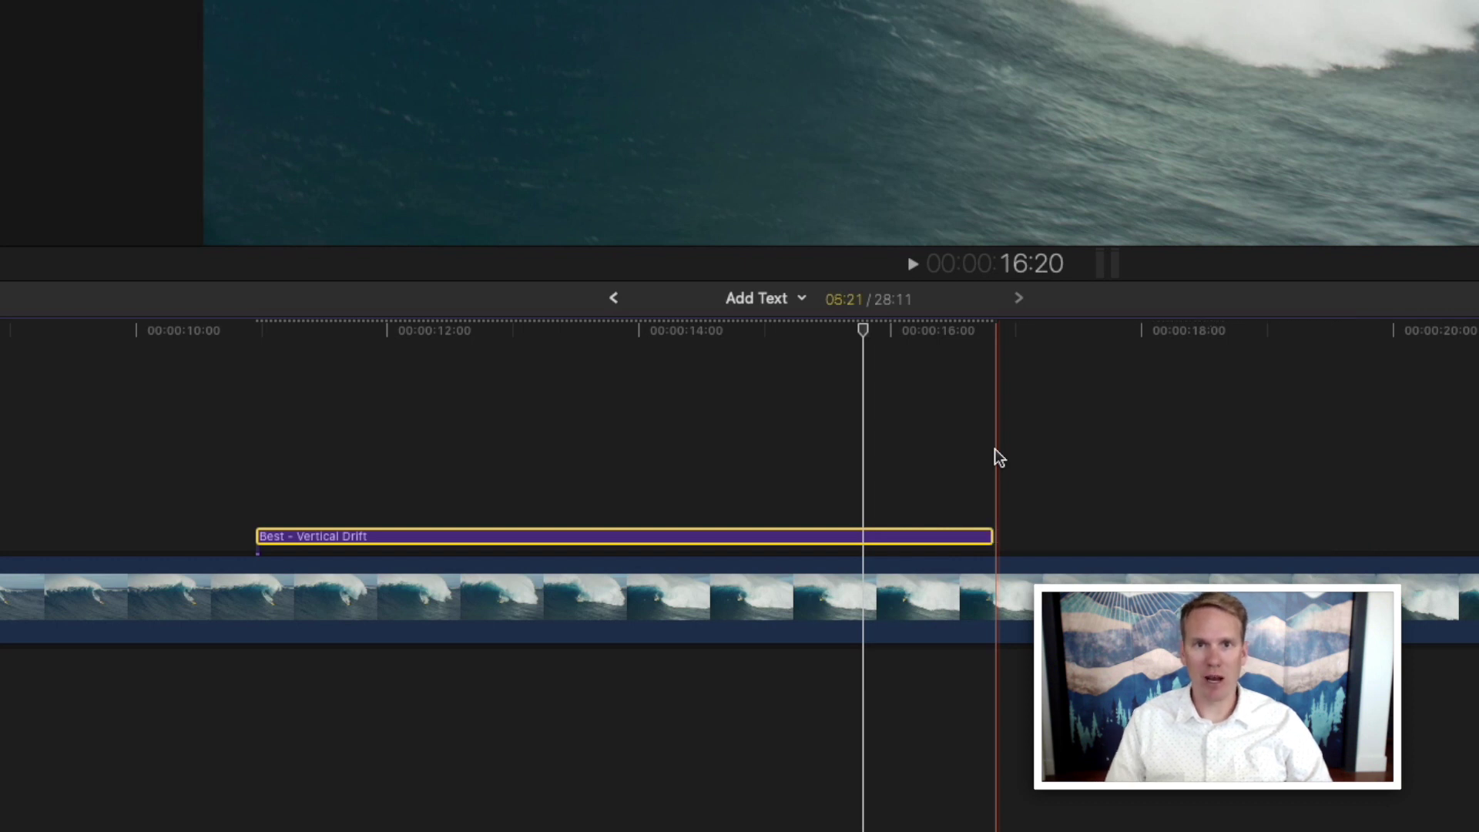